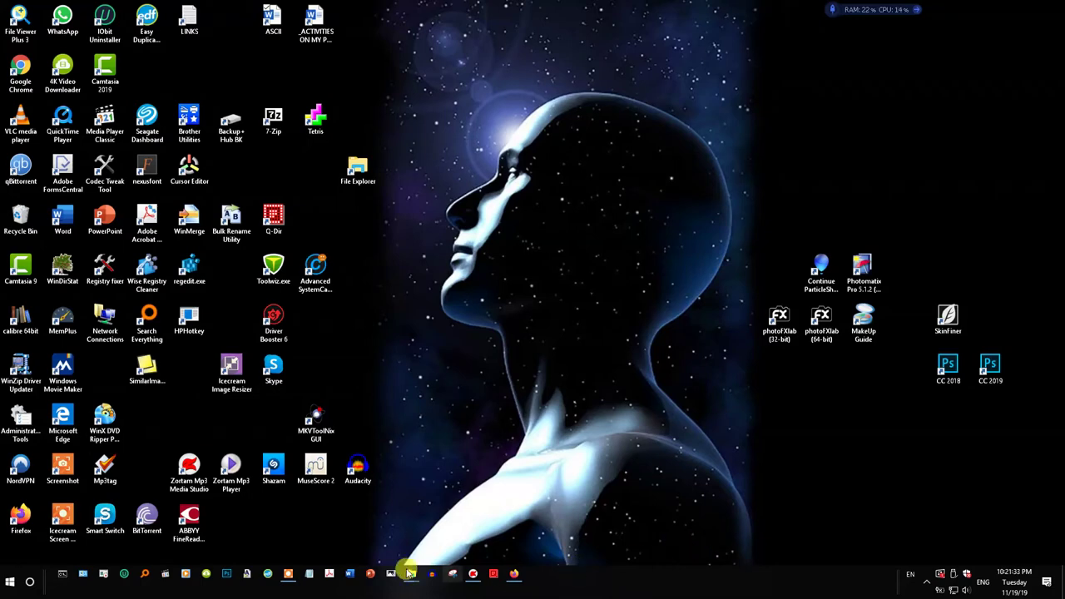
# Show the _Unprocessed music folder in File Explorer, and switch to Zortam Mp3 Media Studio to select the 3 Doors Down song
pyautogui.moveTo(420, 573)
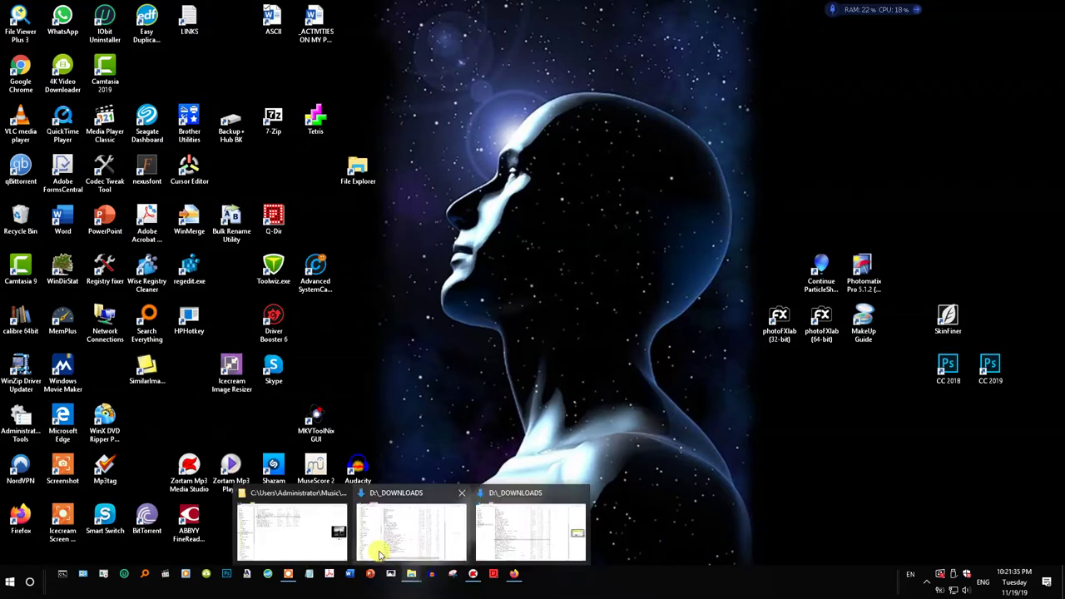
pyautogui.click(306, 530)
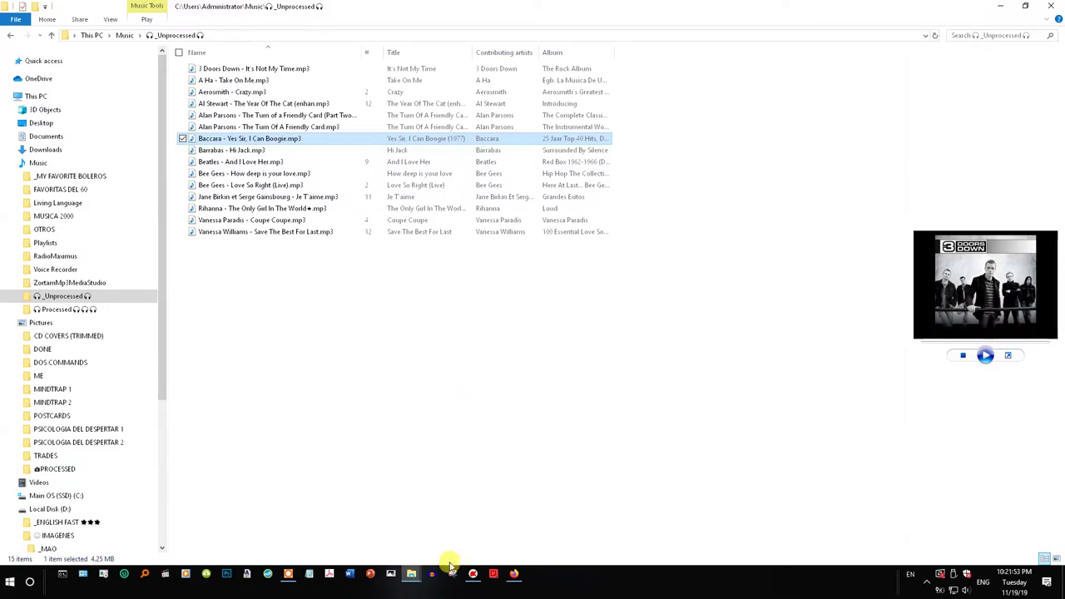
pyautogui.click(472, 579)
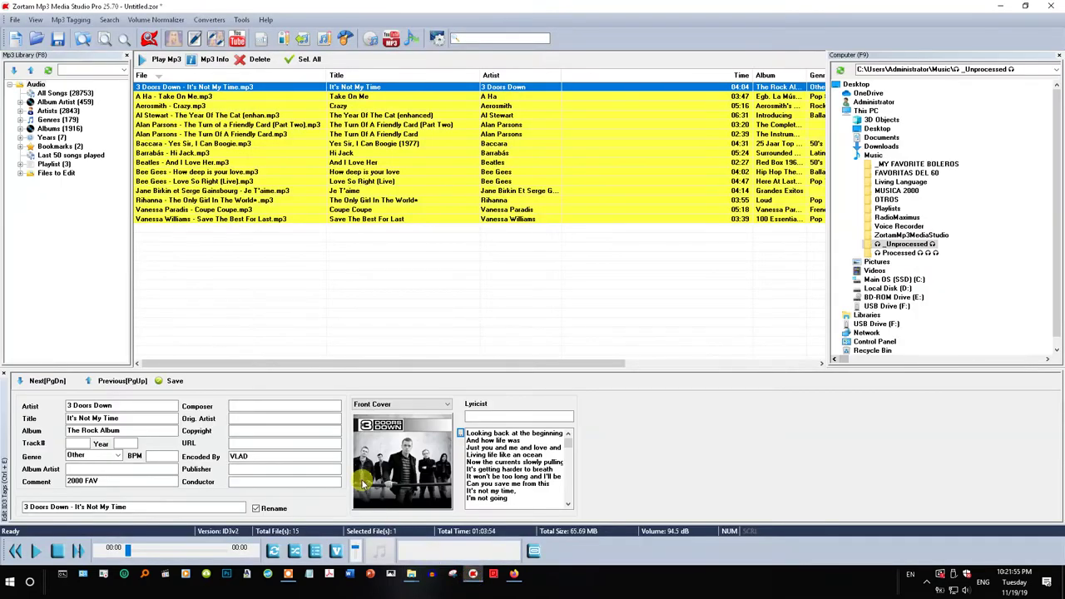
pyautogui.click(213, 283)
pyautogui.click(191, 89)
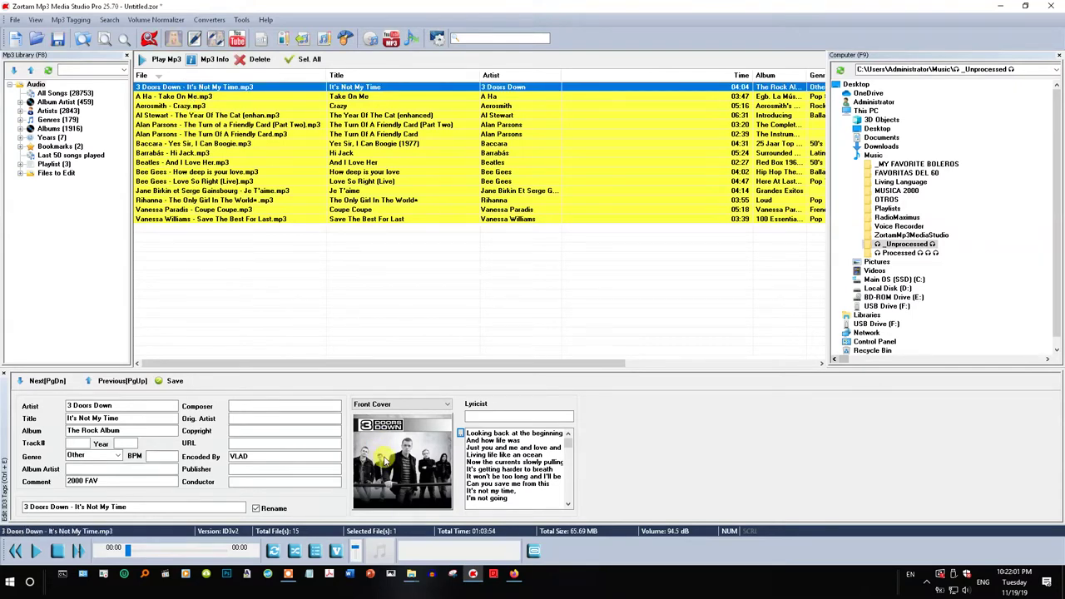
# Examine the cover art, tags and embedded lyrics of the songs in turn, down to Rihanna's The Only Girl In The World
pyautogui.press('Down')
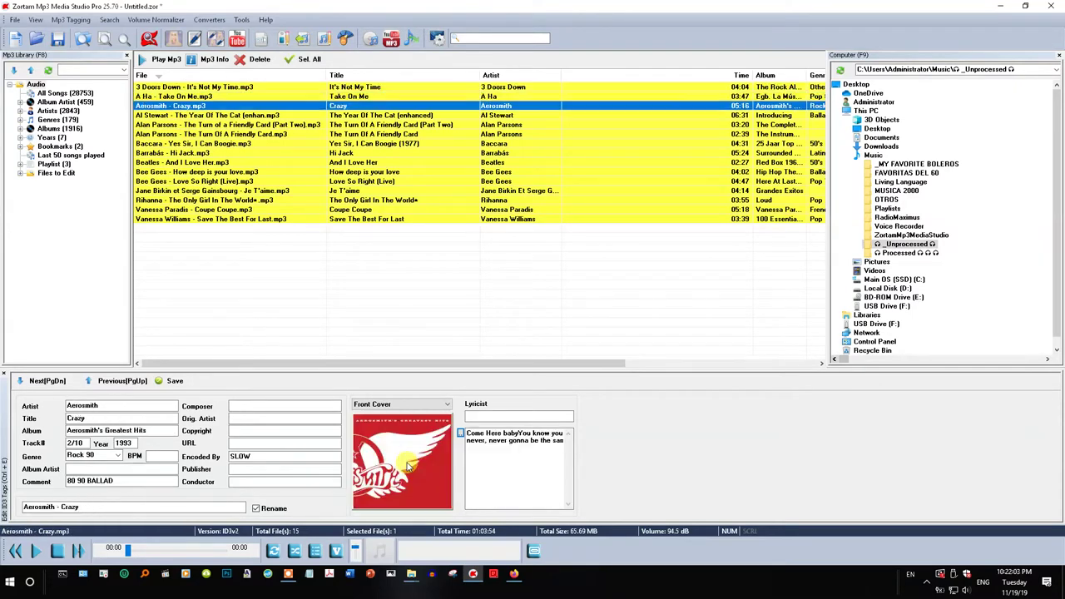
pyautogui.press('Down')
pyautogui.press('Down')
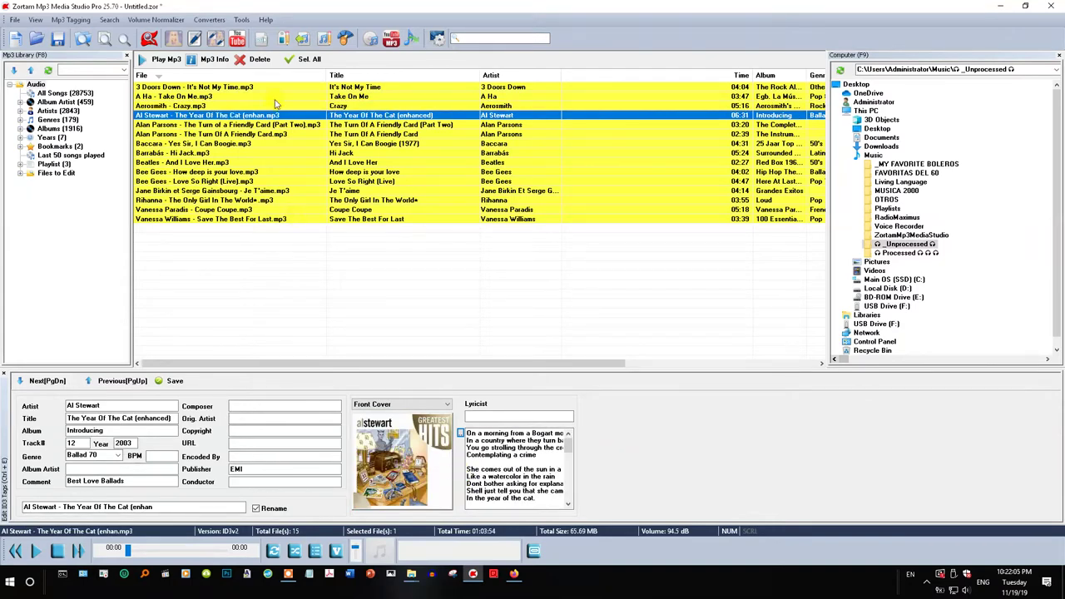
pyautogui.press('Down')
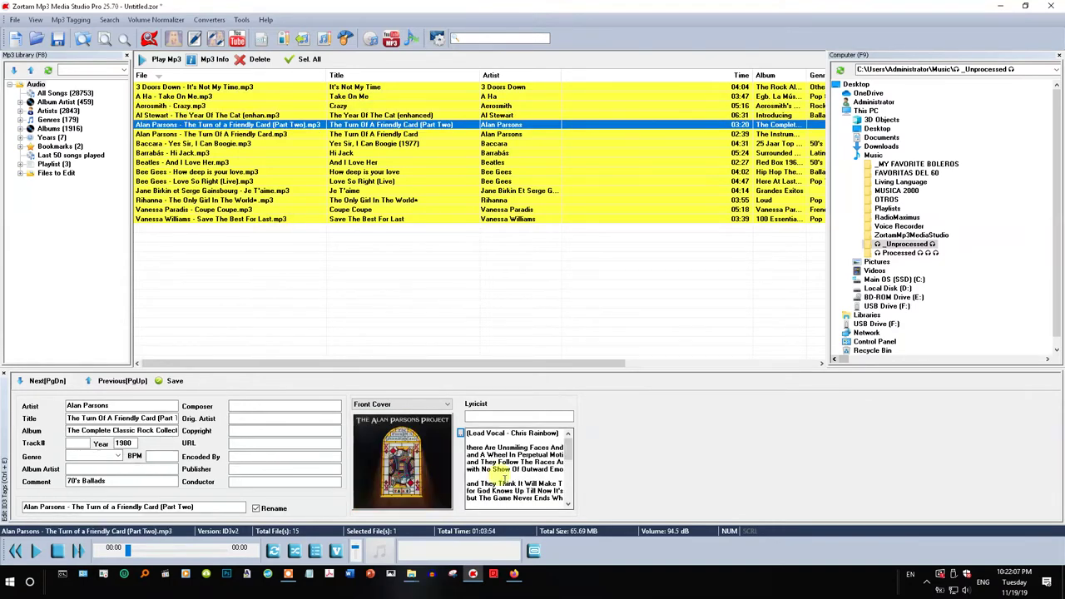
pyautogui.press('Down')
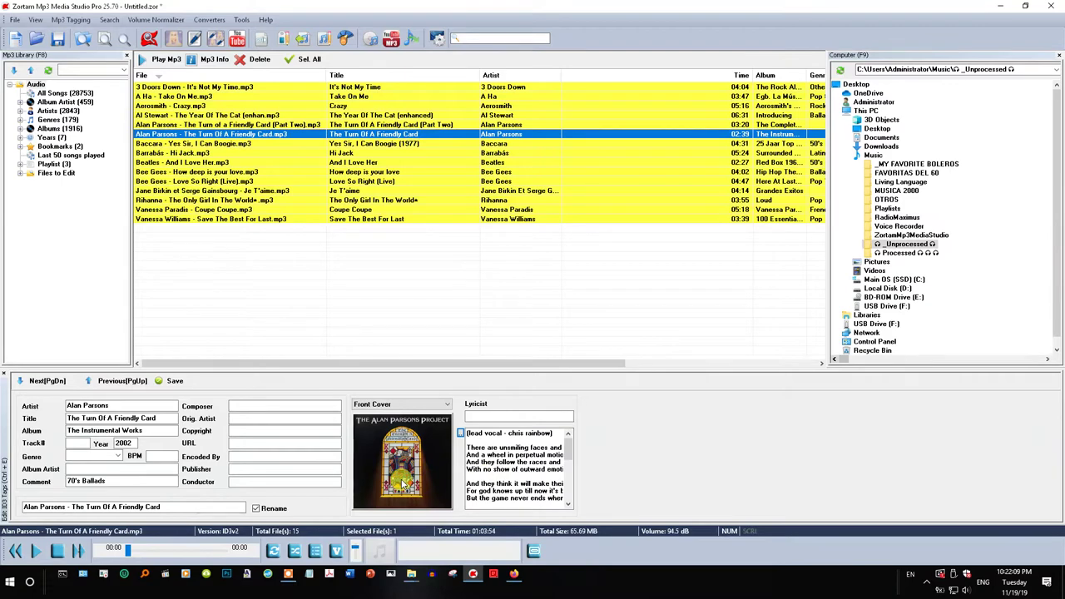
pyautogui.press('Down')
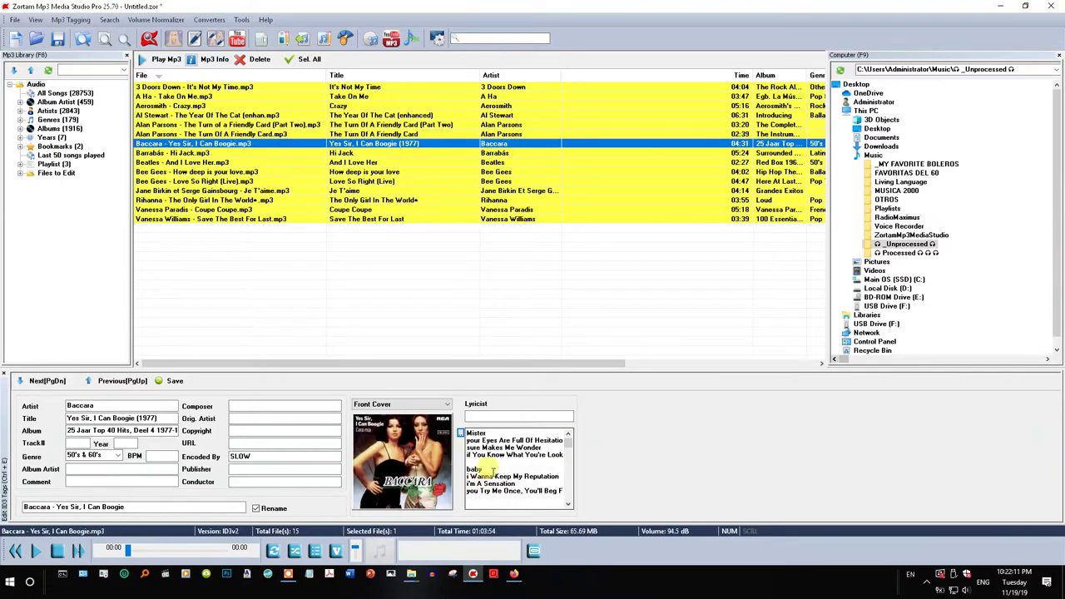
pyautogui.press('Down')
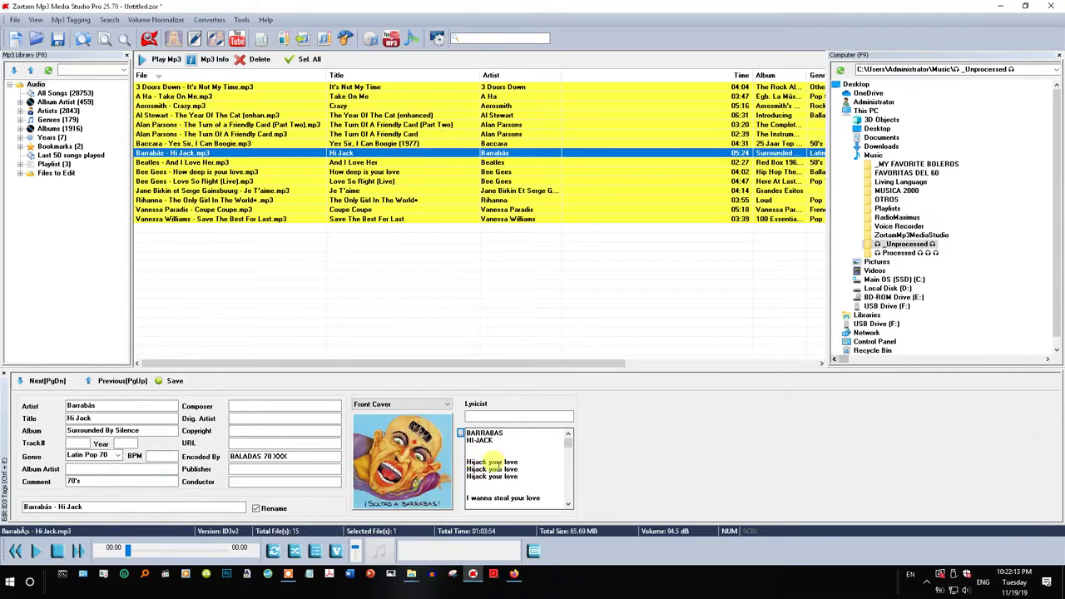
pyautogui.press('Down')
pyautogui.press('Down')
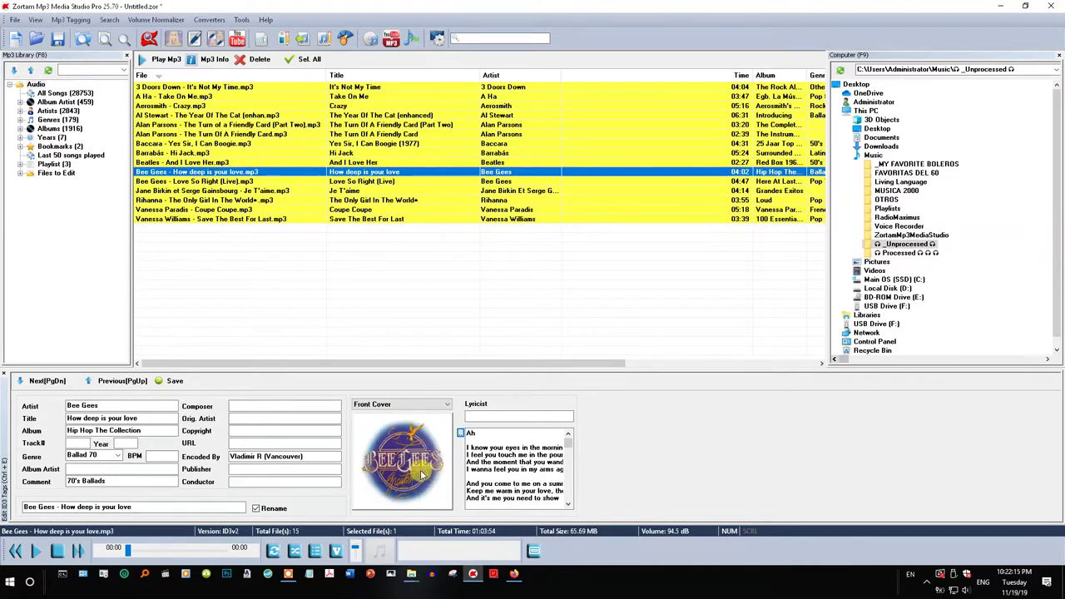
pyautogui.press('Down')
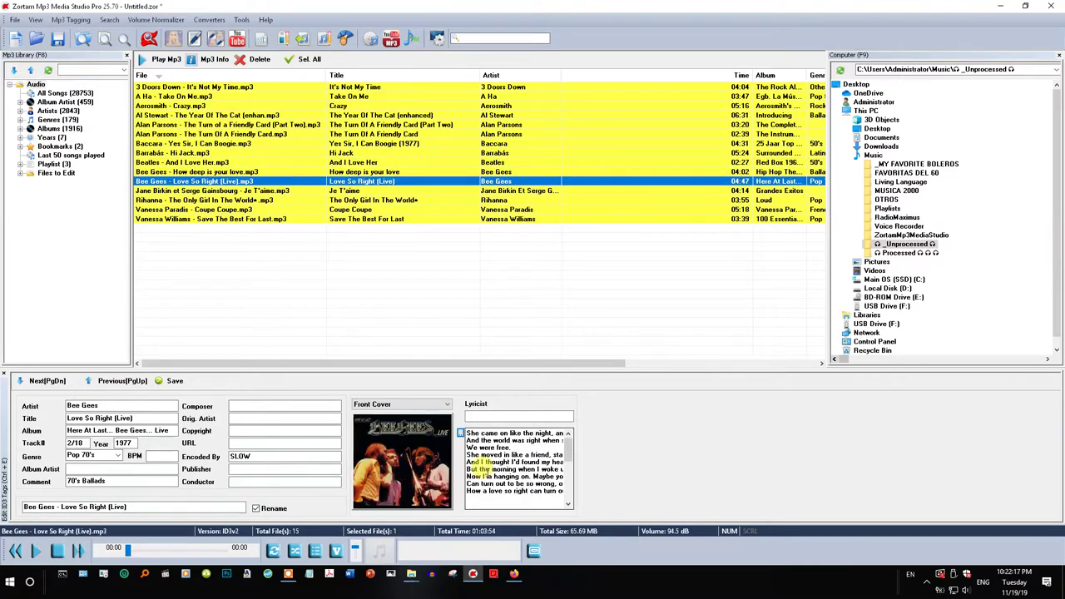
pyautogui.press('Down')
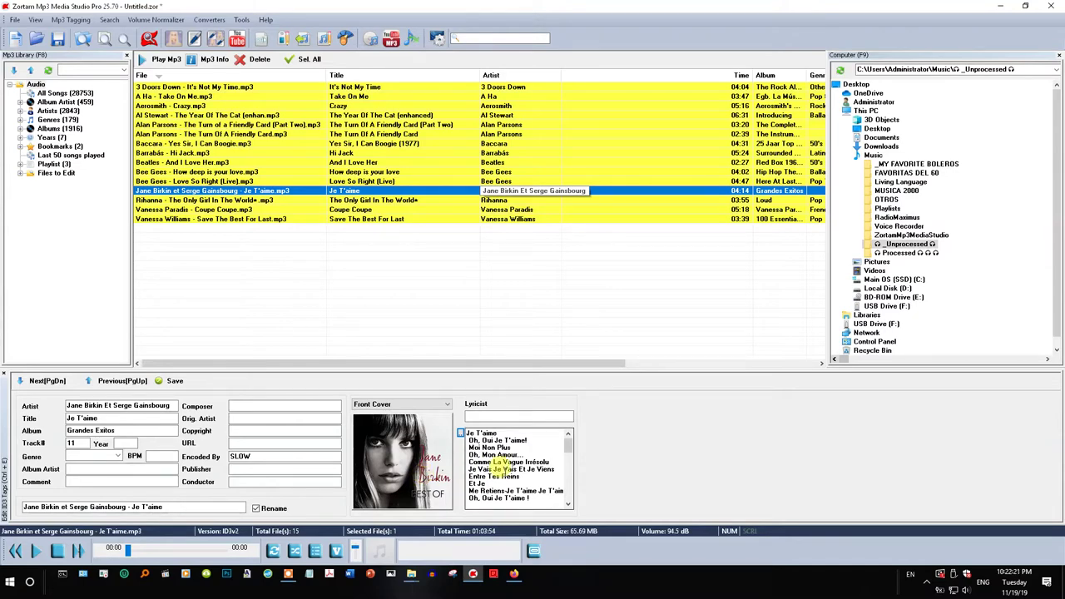
pyautogui.press('Down')
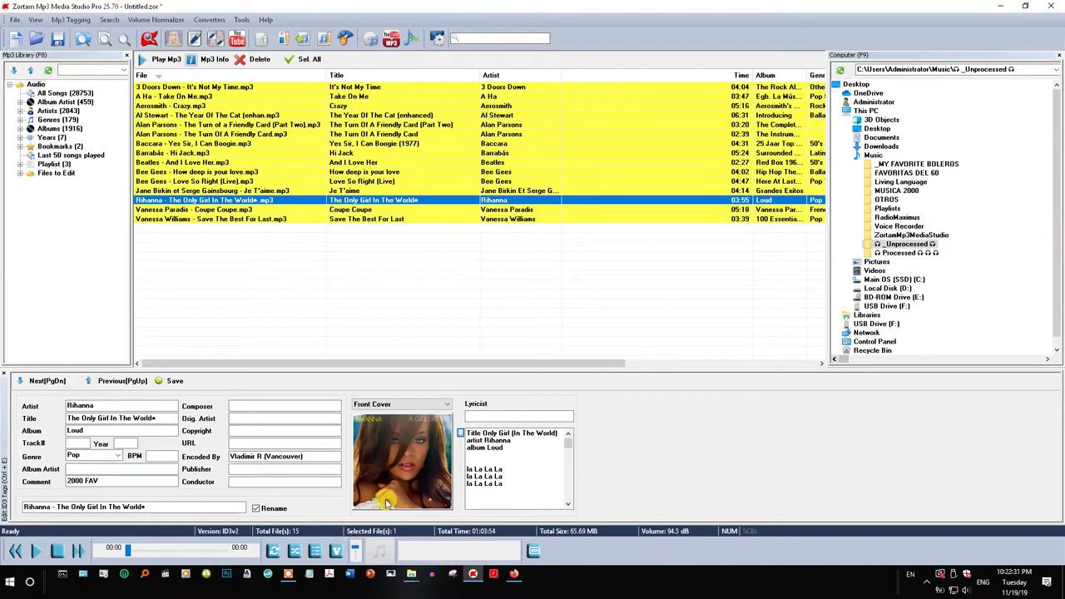
pyautogui.click(476, 482)
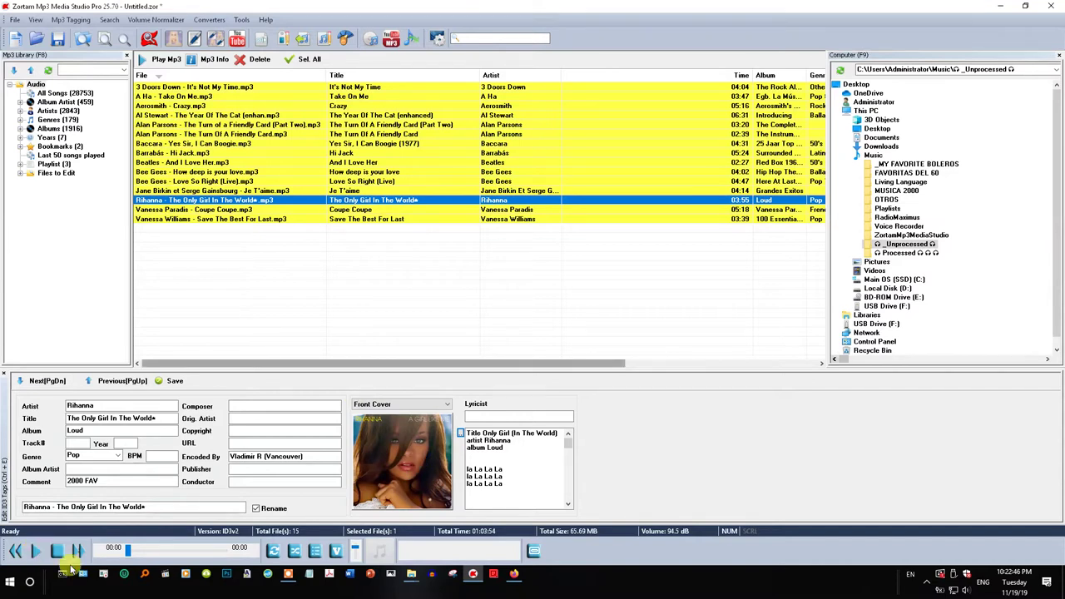
# Play the selected Rihanna song to view its cover and lyrics in the Zortam player, and close the player
pyautogui.click(36, 552)
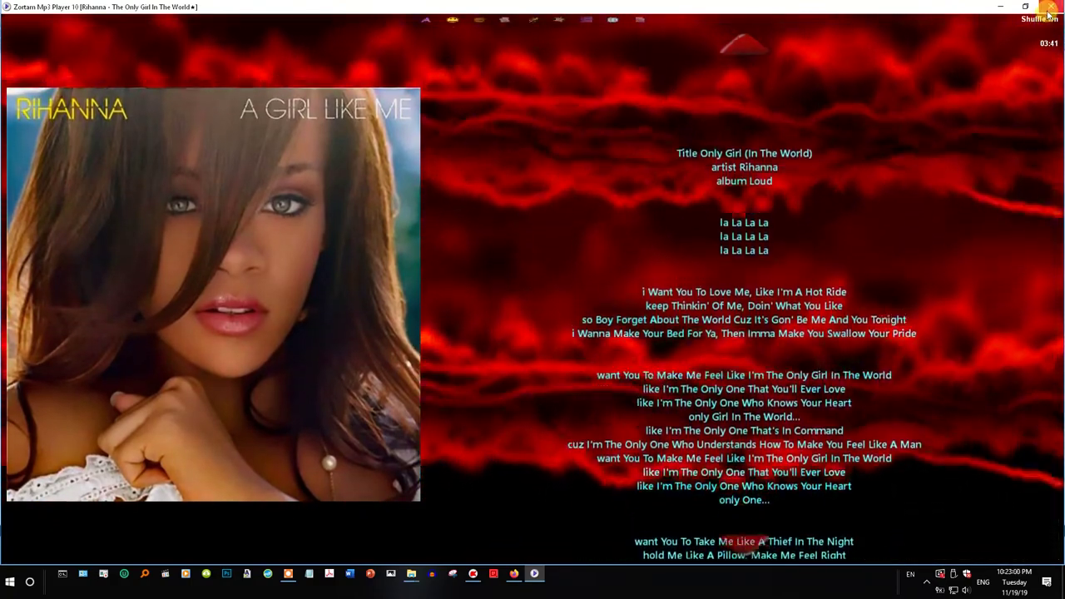
pyautogui.click(1052, 6)
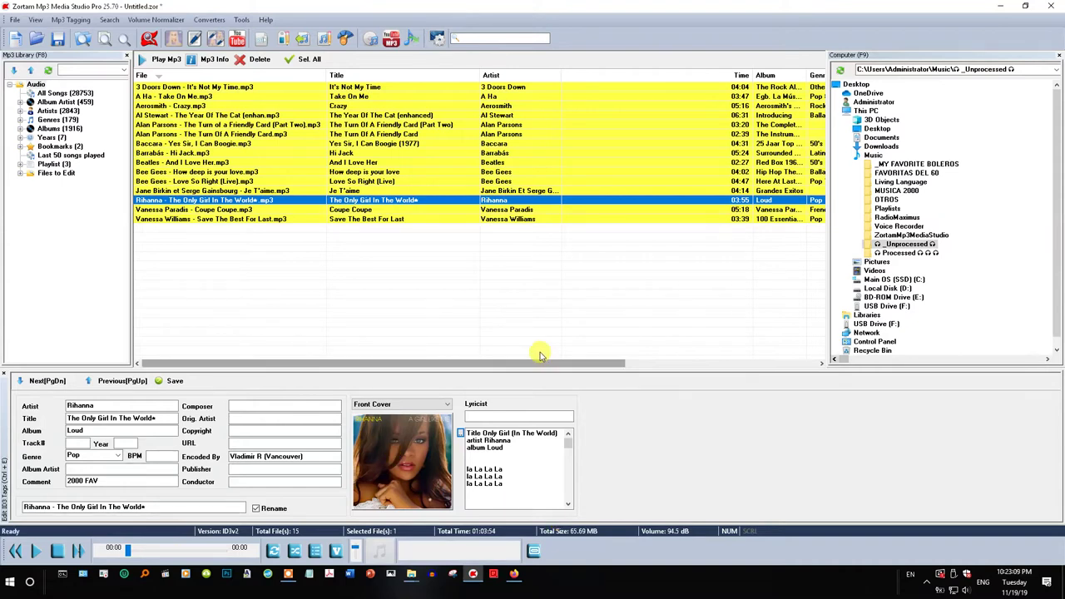
pyautogui.click(469, 472)
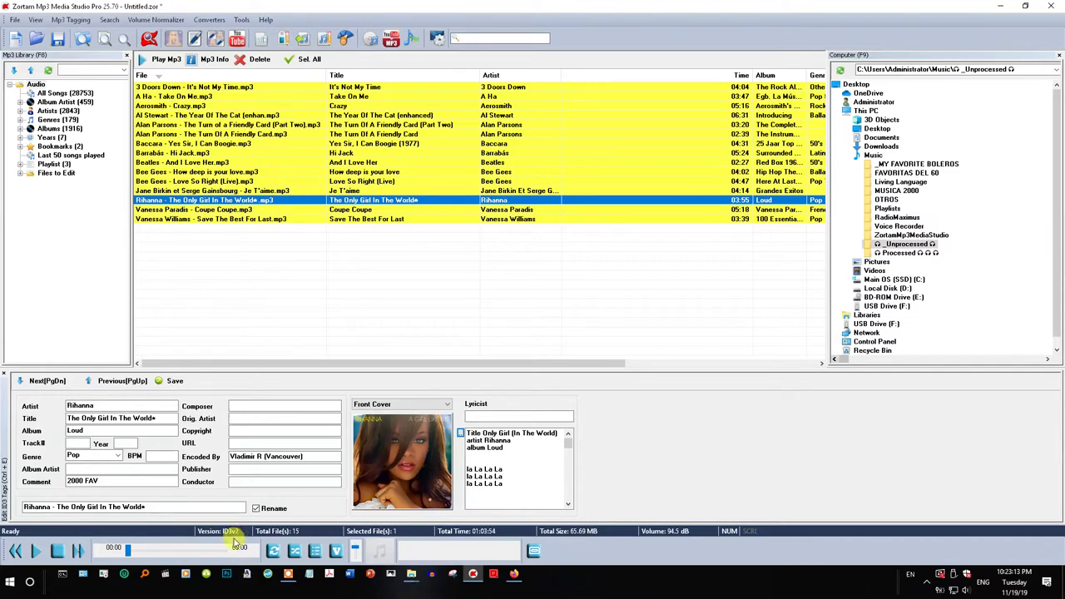
# Switch to the _Unprocessed folder in File Explorer and play Al Stewart - The Year Of The Cat
pyautogui.moveTo(411, 573)
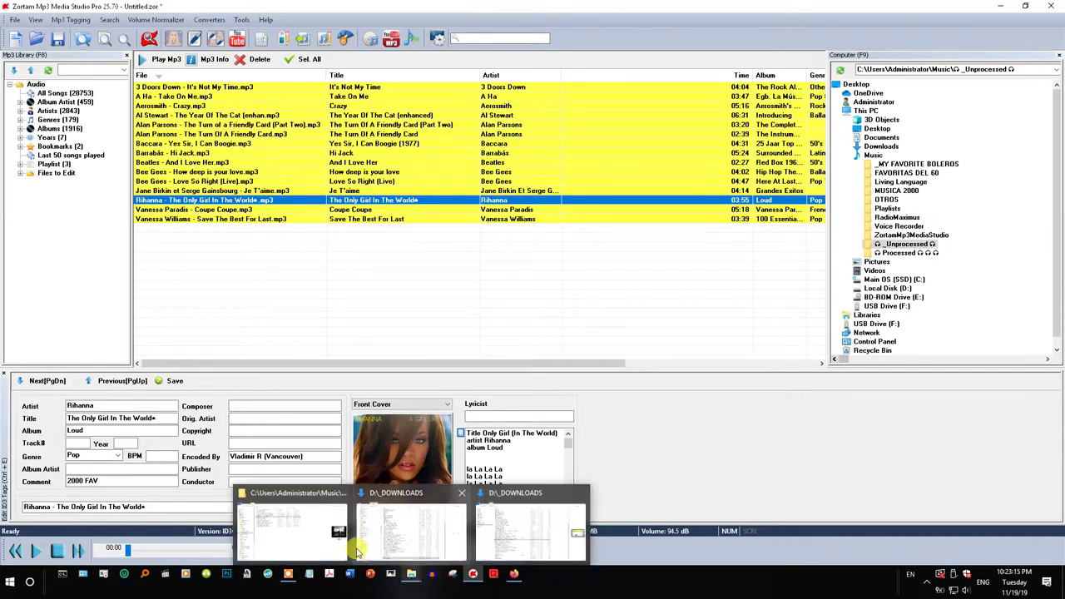
pyautogui.click(323, 545)
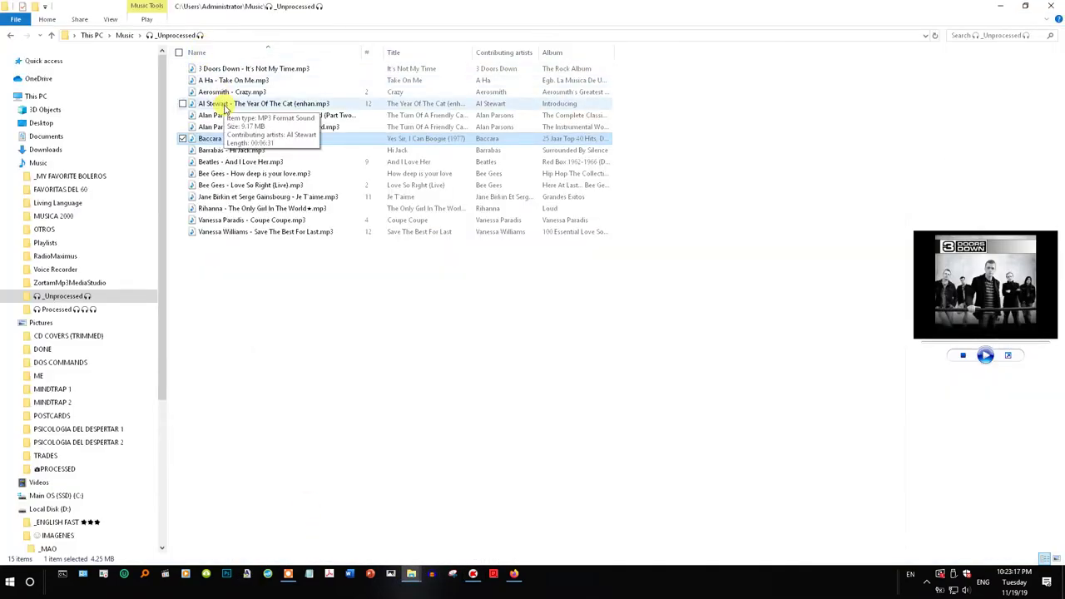
pyautogui.doubleClick(225, 104)
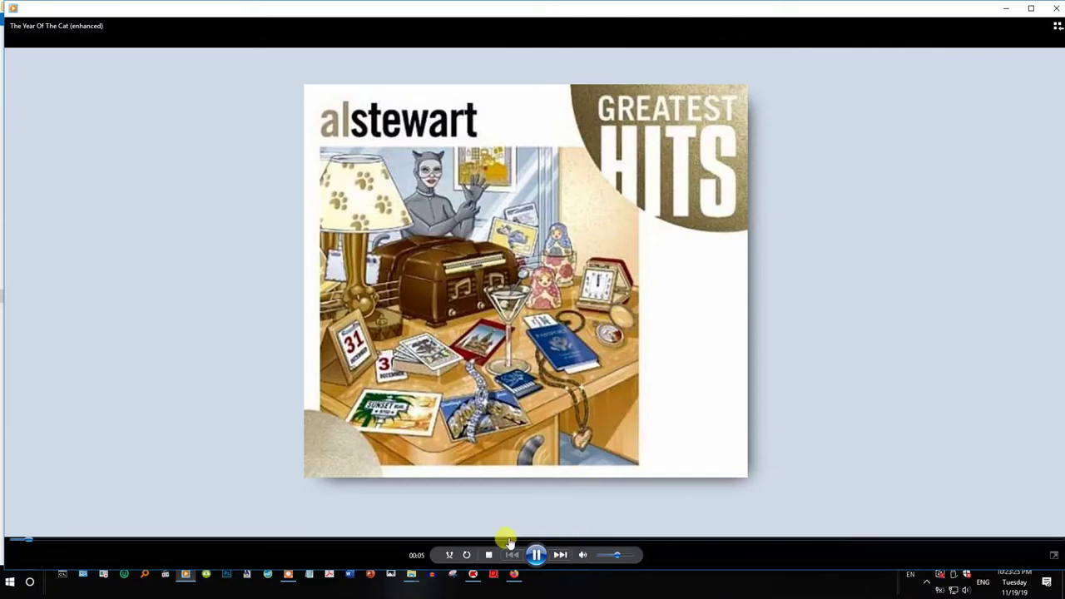
# Switch to Zortam Mp3 Media Studio and check the lyrics stored in Al Stewart's The Year Of The Cat
pyautogui.click(473, 574)
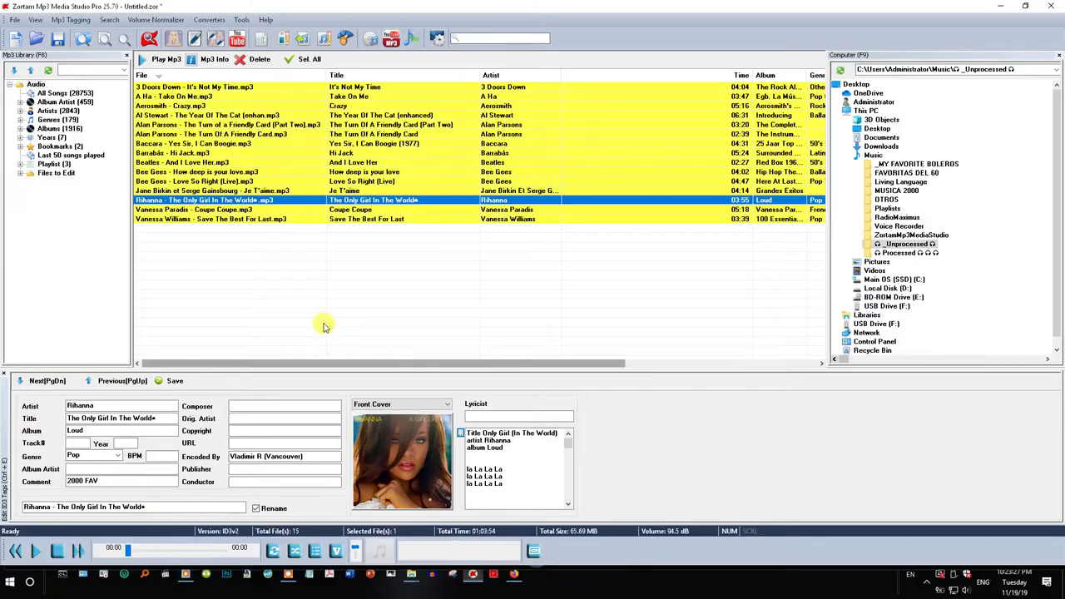
pyautogui.click(176, 125)
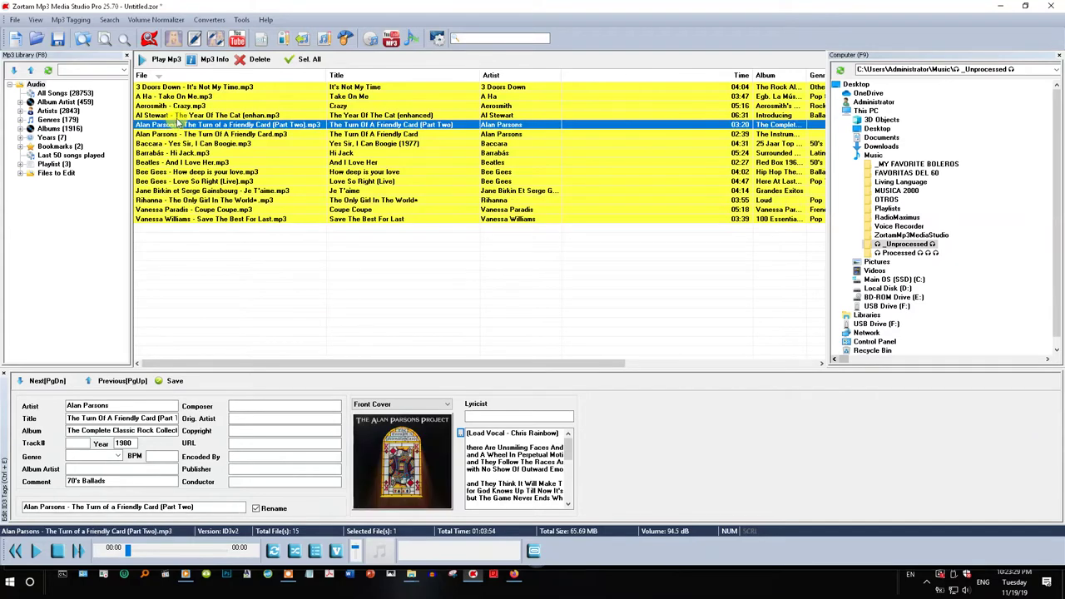
pyautogui.click(175, 116)
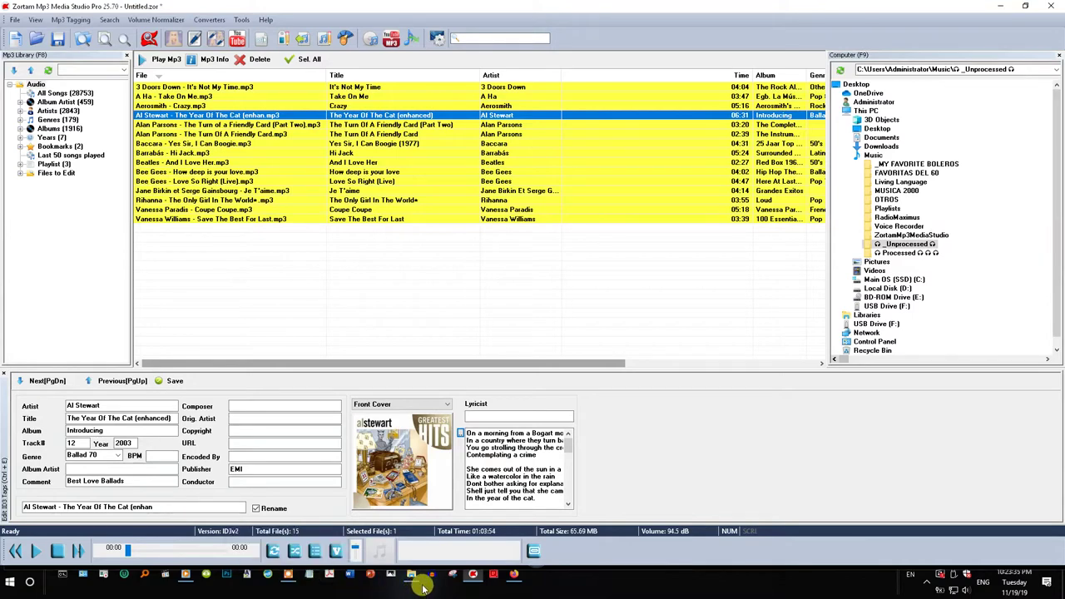
# Switch to Windows Media Player, pause the song and show the library view maximized
pyautogui.click(183, 570)
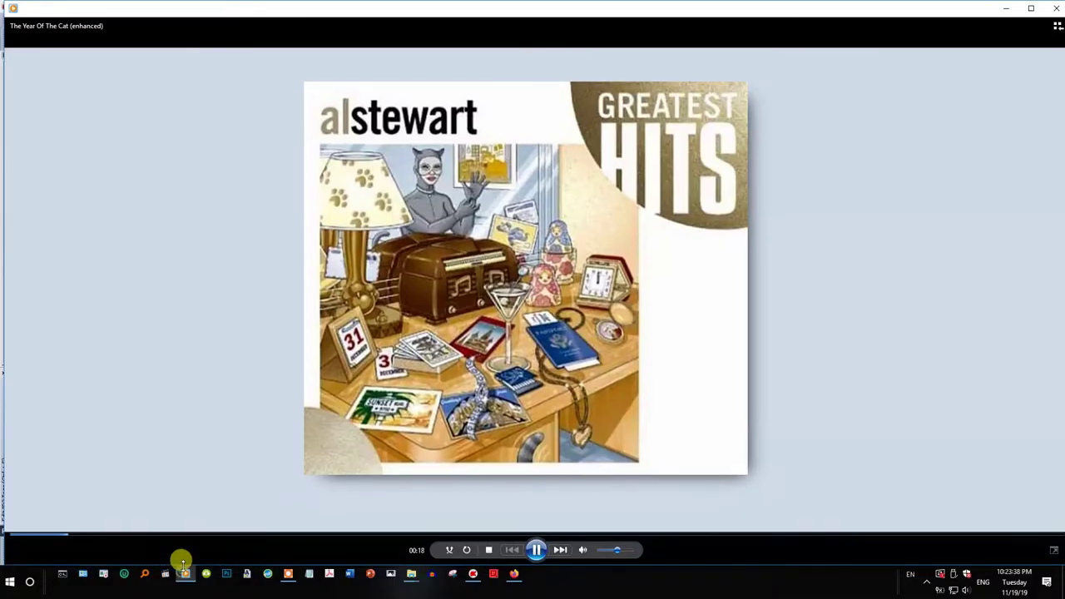
pyautogui.click(536, 550)
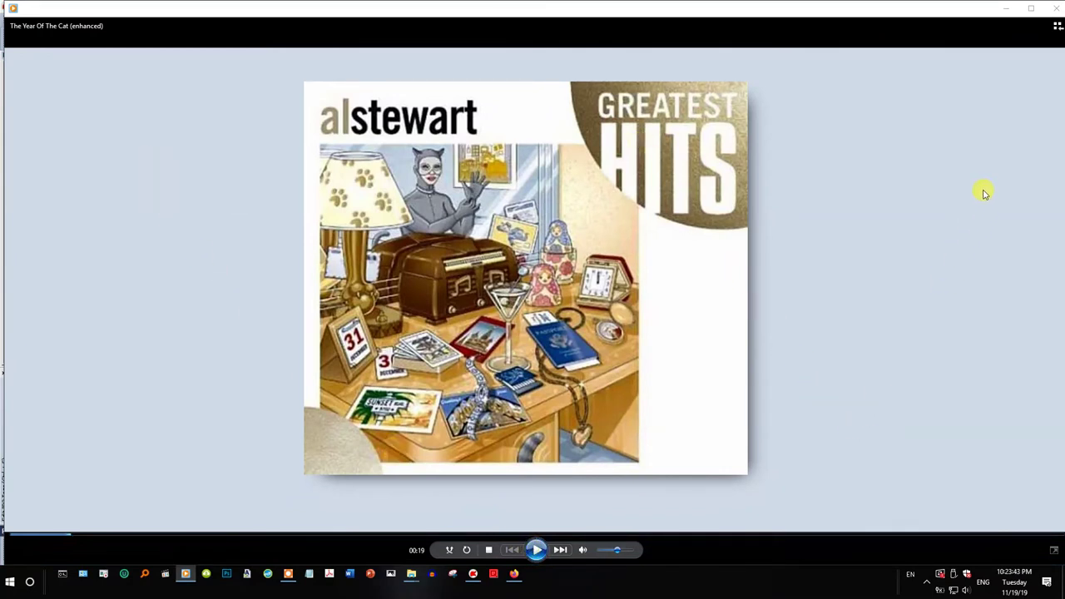
pyautogui.click(1056, 35)
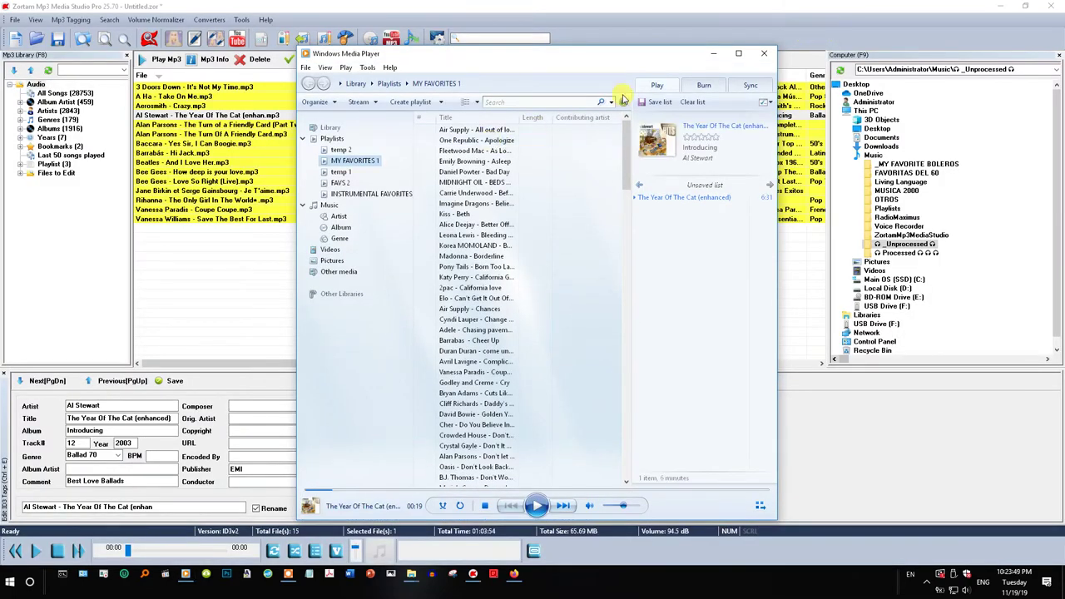
pyautogui.click(738, 55)
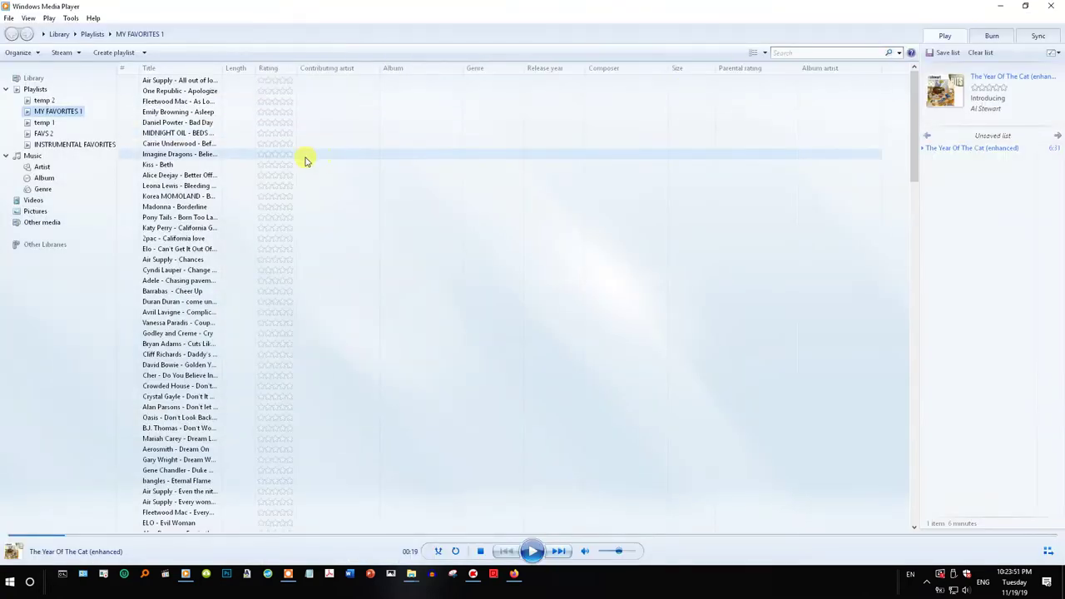
# Set lyrics, captions and subtitles to On if available, and return to the Now Playing view
pyautogui.click(48, 18)
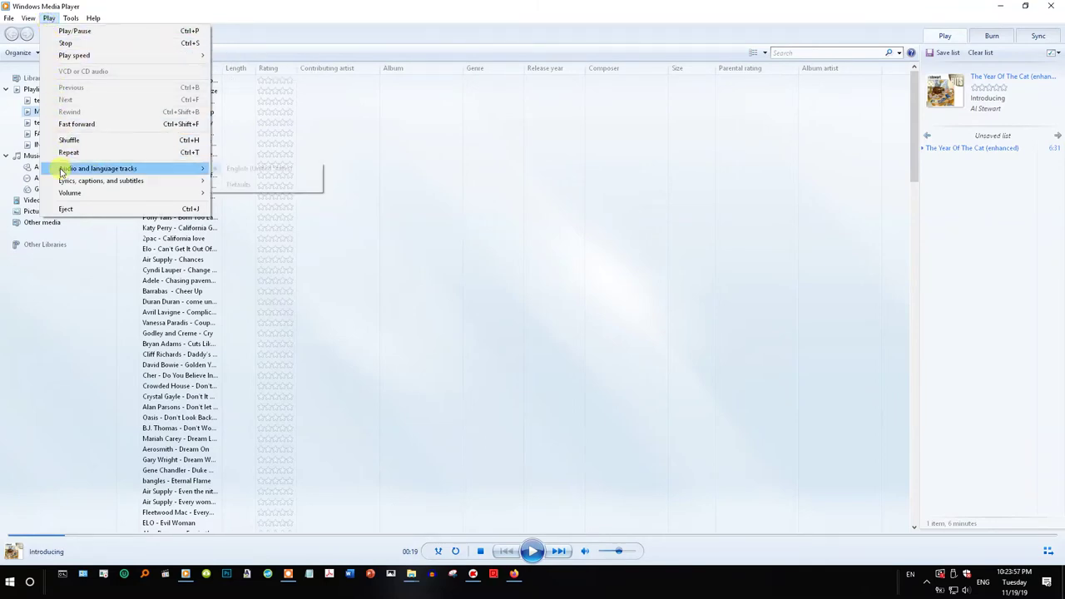
pyautogui.moveTo(64, 183)
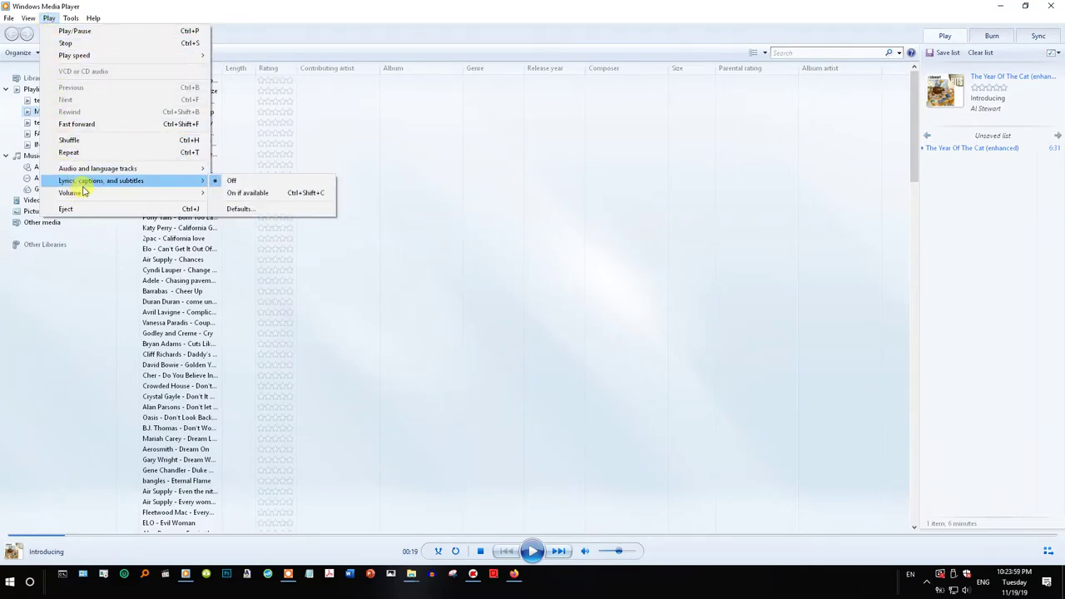
pyautogui.click(232, 193)
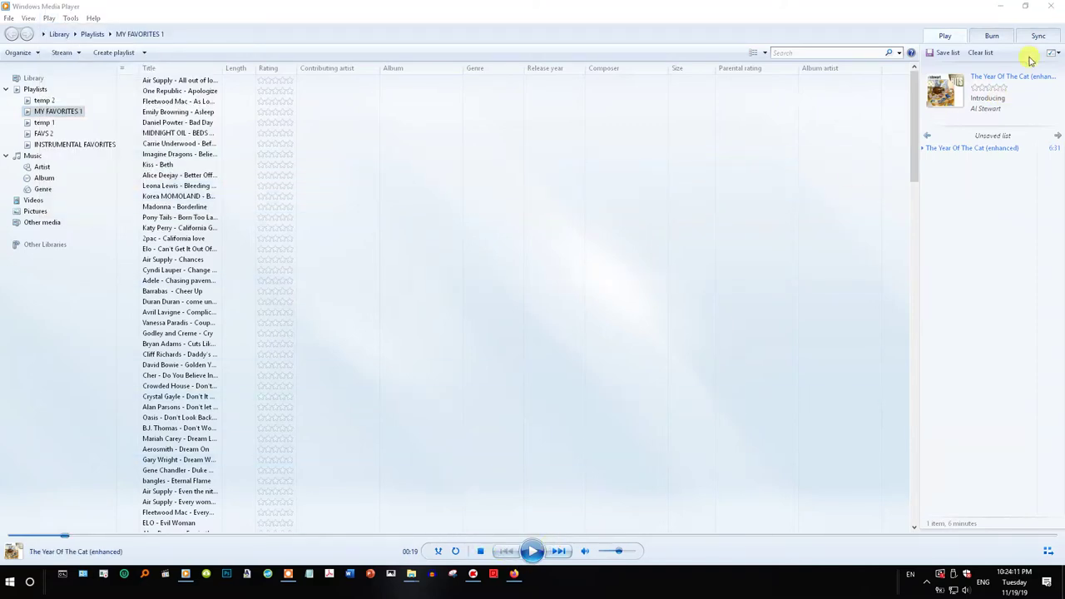
pyautogui.click(1047, 553)
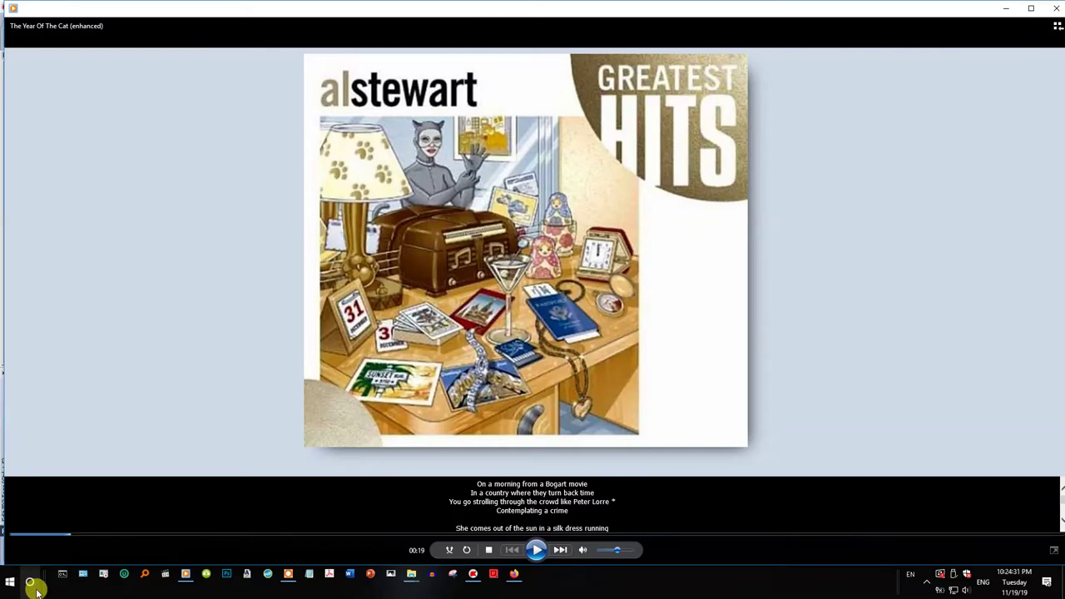
# Note the command regedit in Notepad and run it to open the Registry Editor
pyautogui.press('super+r')
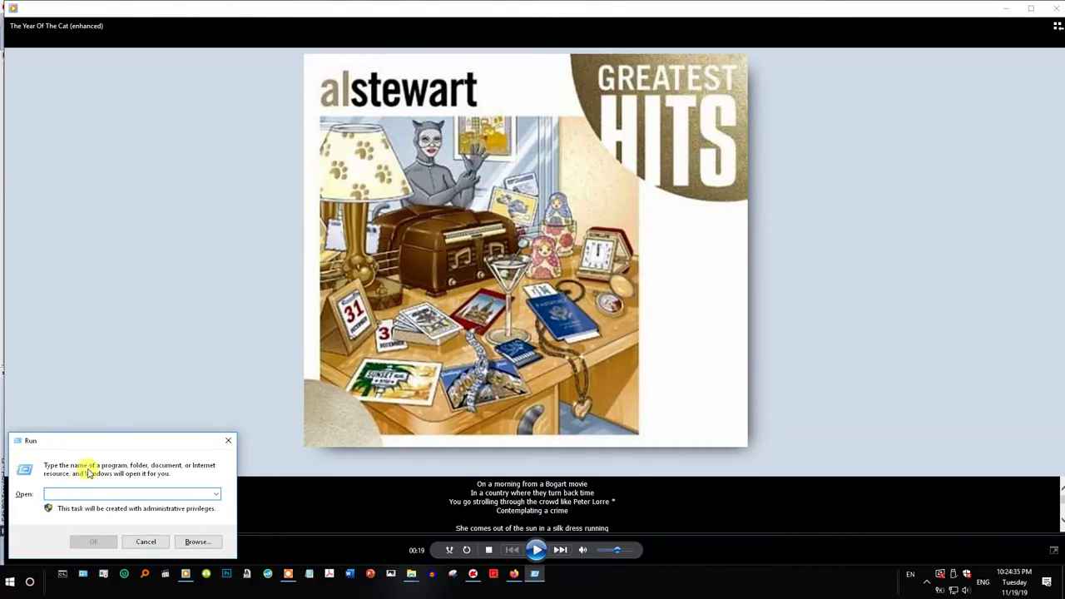
pyautogui.write('regedit')
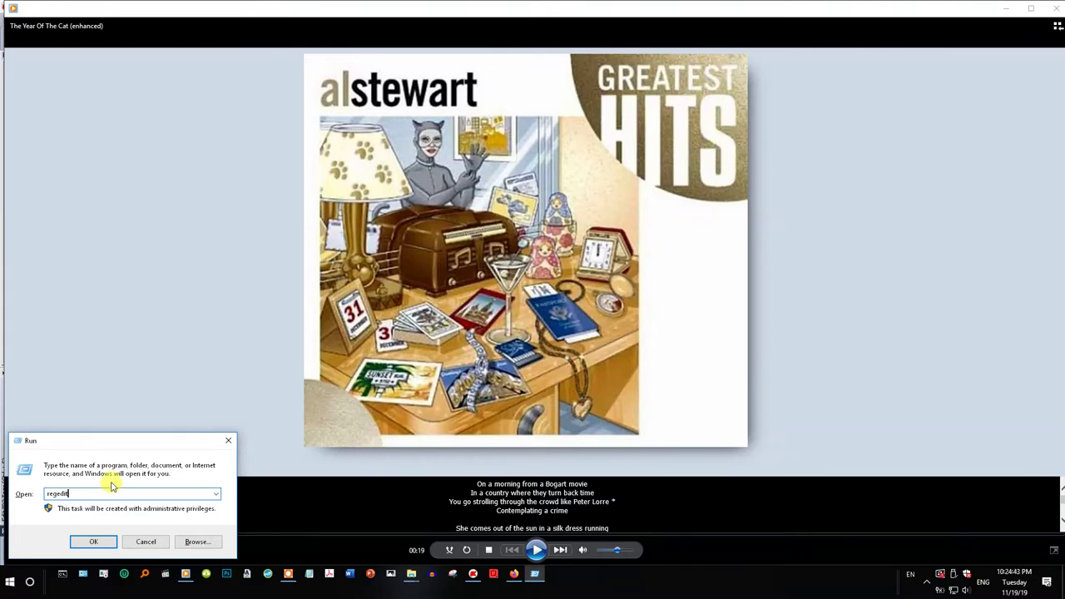
pyautogui.click(308, 576)
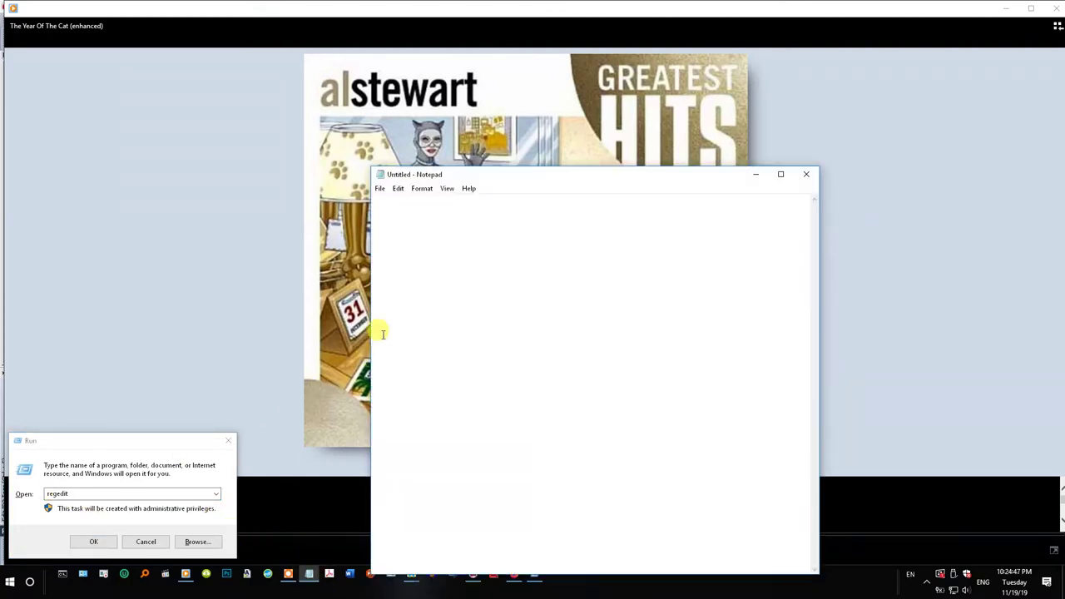
pyautogui.write('regedit')
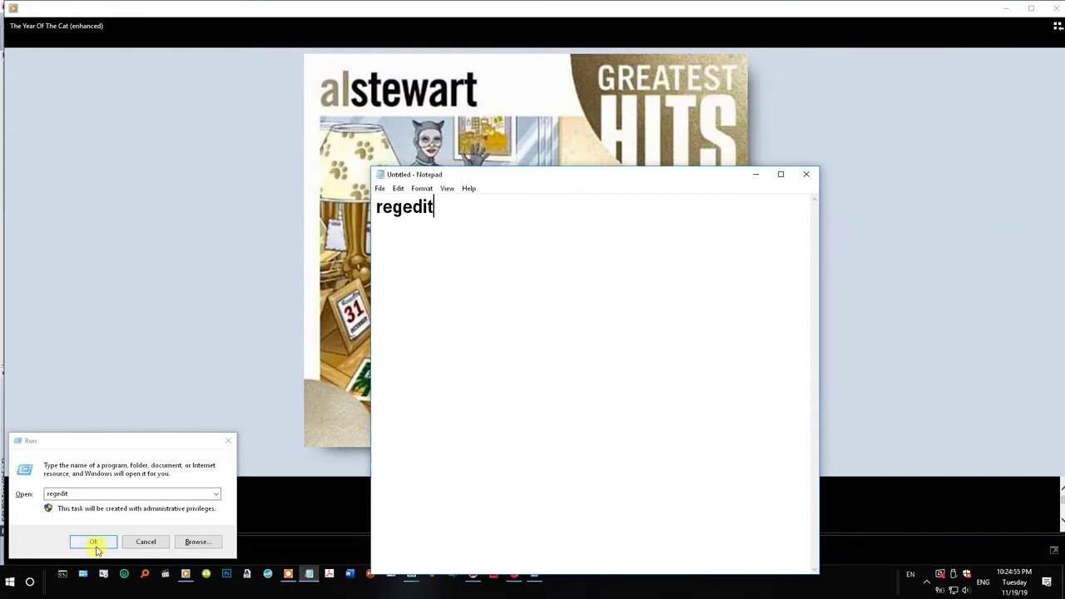
pyautogui.click(95, 544)
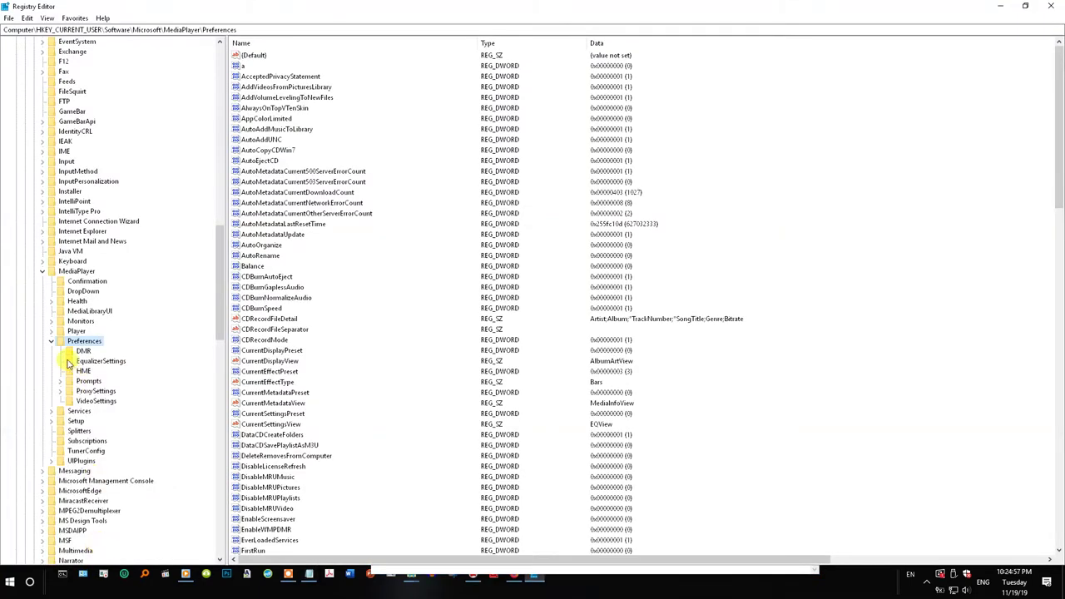
# Collapse the expanded Preferences, MediaPlayer, Microsoft, Software and HKEY_CURRENT_USER keys so only the root registry keys are listed
pyautogui.click(51, 341)
pyautogui.click(42, 271)
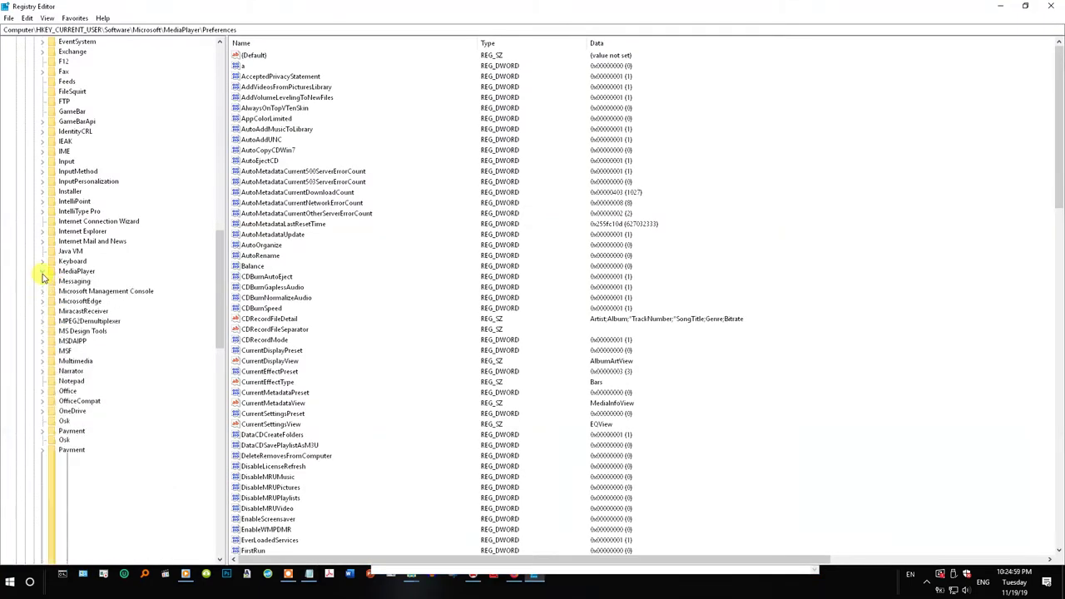
pyautogui.moveTo(215, 292); pyautogui.dragTo(229, 172)
pyautogui.click(34, 351)
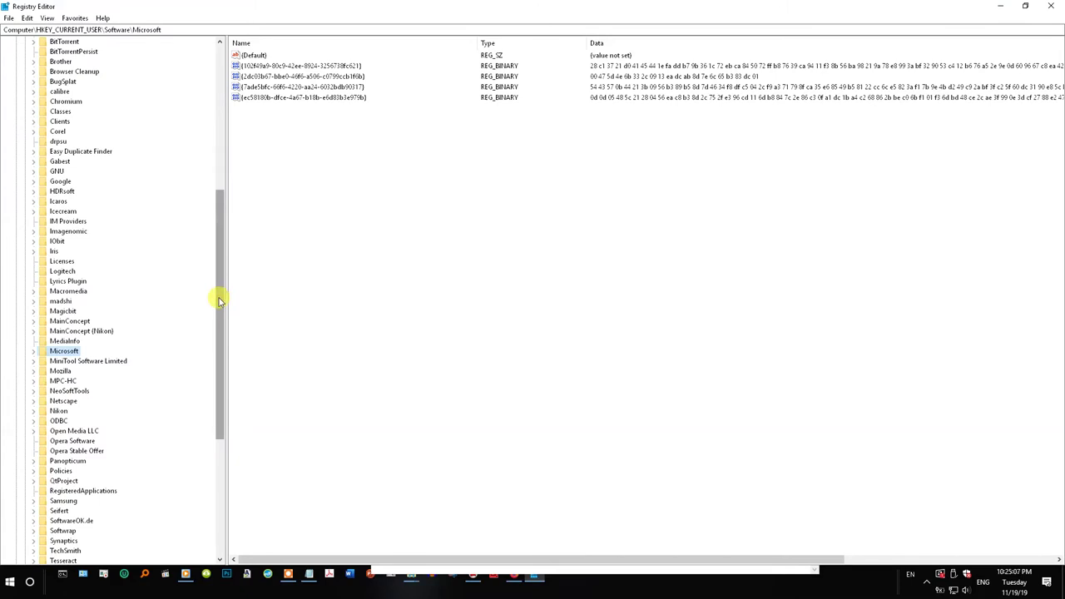
pyautogui.moveTo(219, 300); pyautogui.dragTo(228, 158)
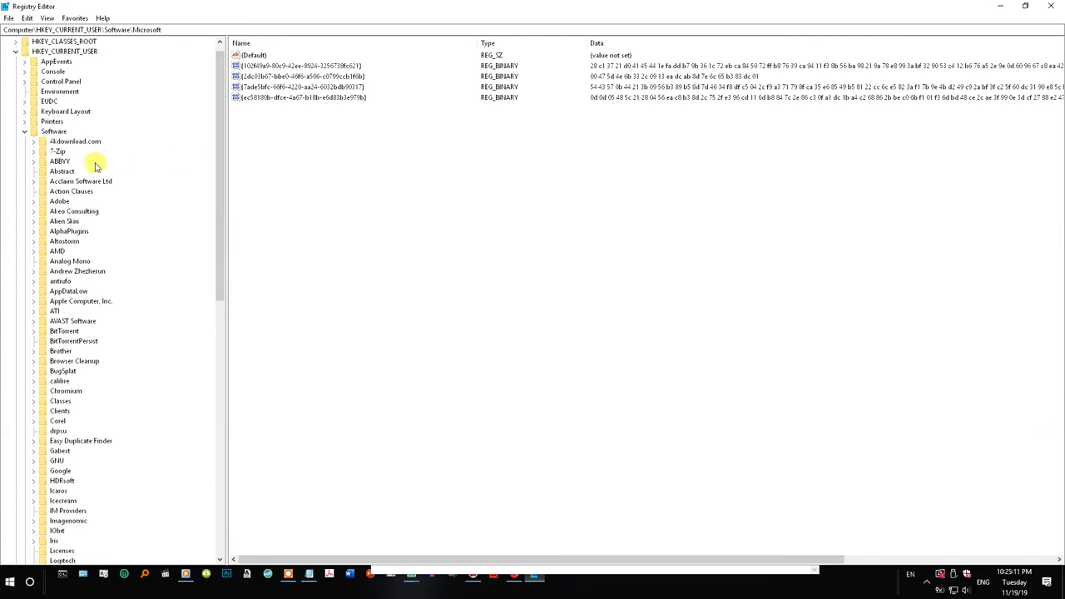
pyautogui.click(24, 131)
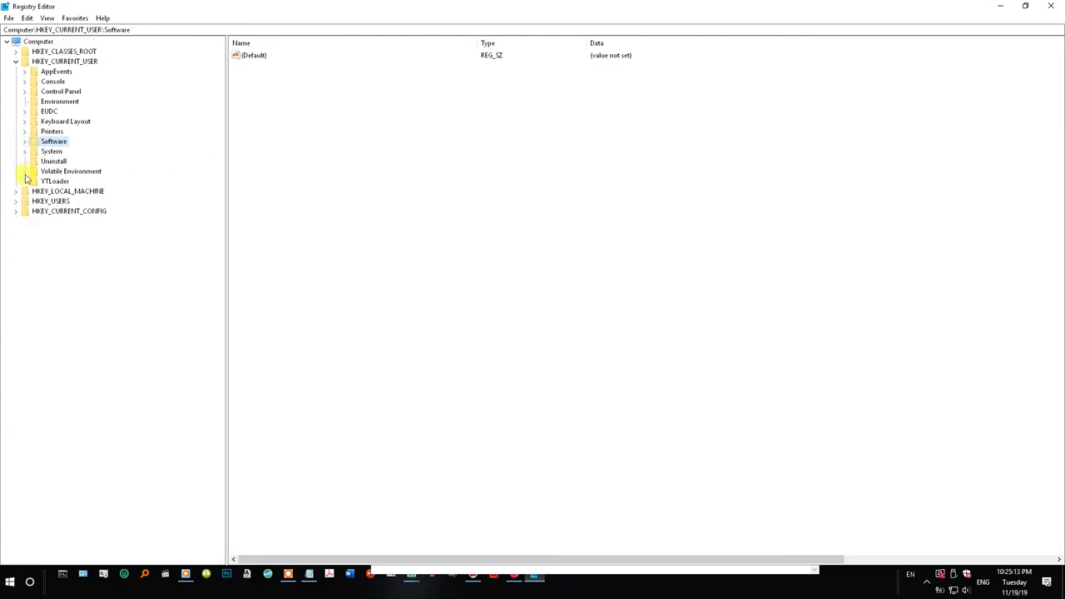
pyautogui.click(15, 62)
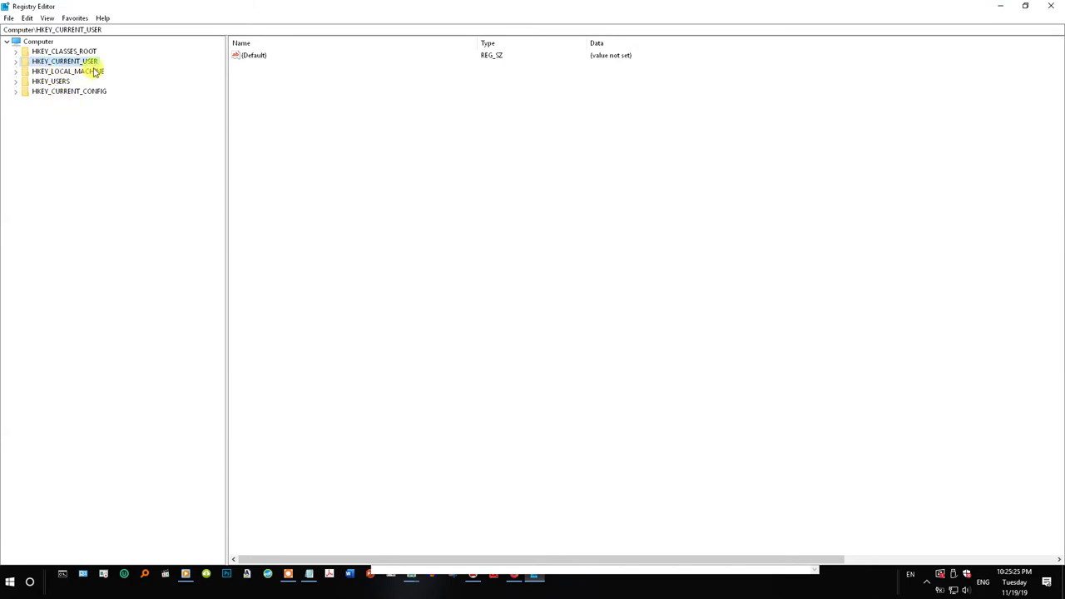
# Navigate to HKEY_CURRENT_USER\Software\Microsoft\MediaPlayer\Preferences and look through its values as far as the PlayerMode entries
pyautogui.click(15, 63)
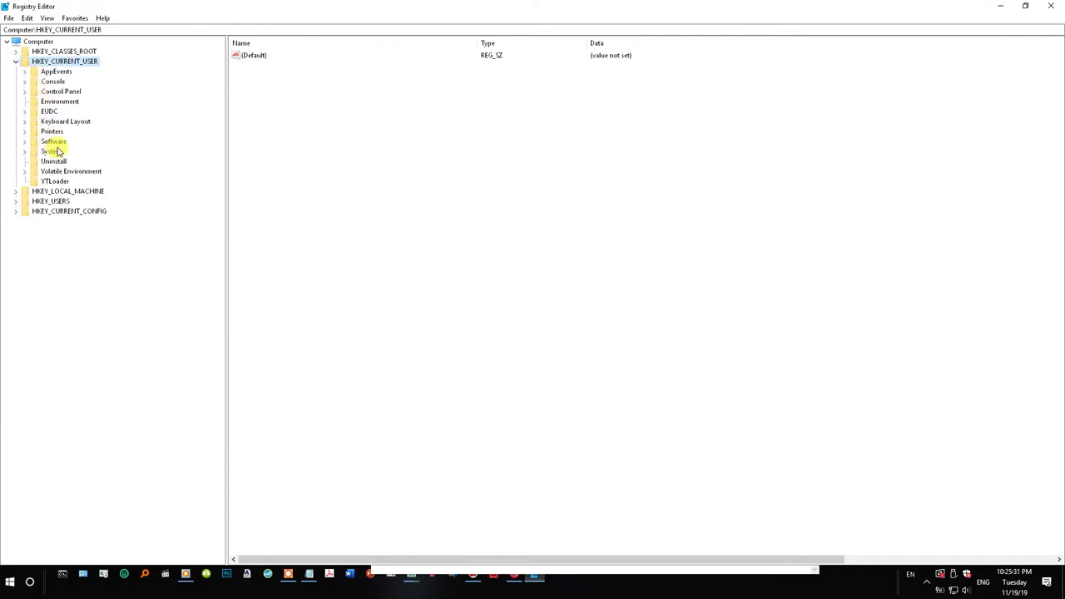
pyautogui.click(24, 143)
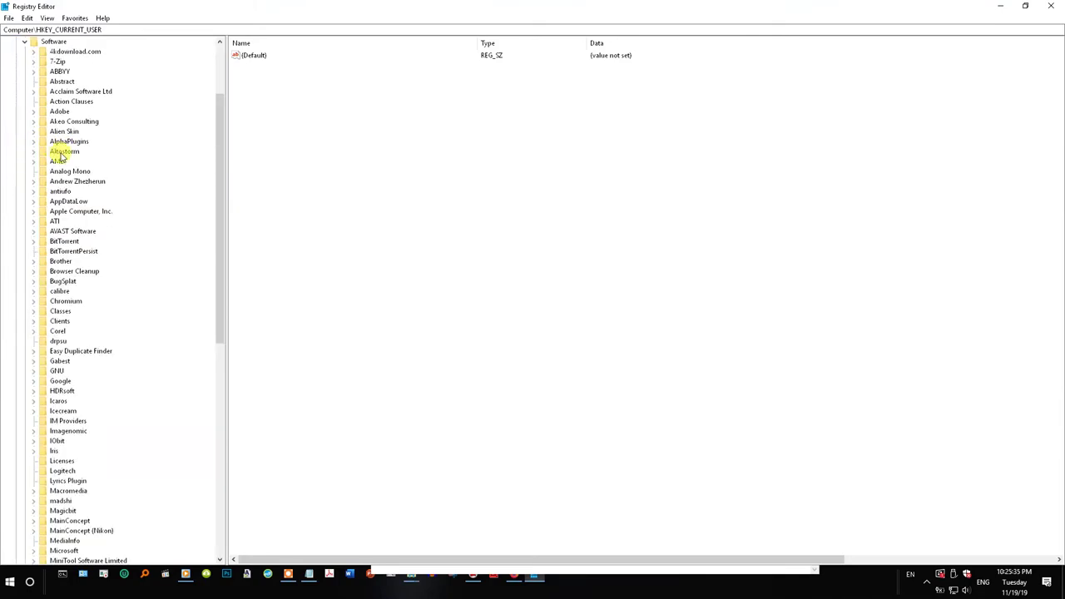
pyautogui.moveTo(214, 135); pyautogui.dragTo(214, 233)
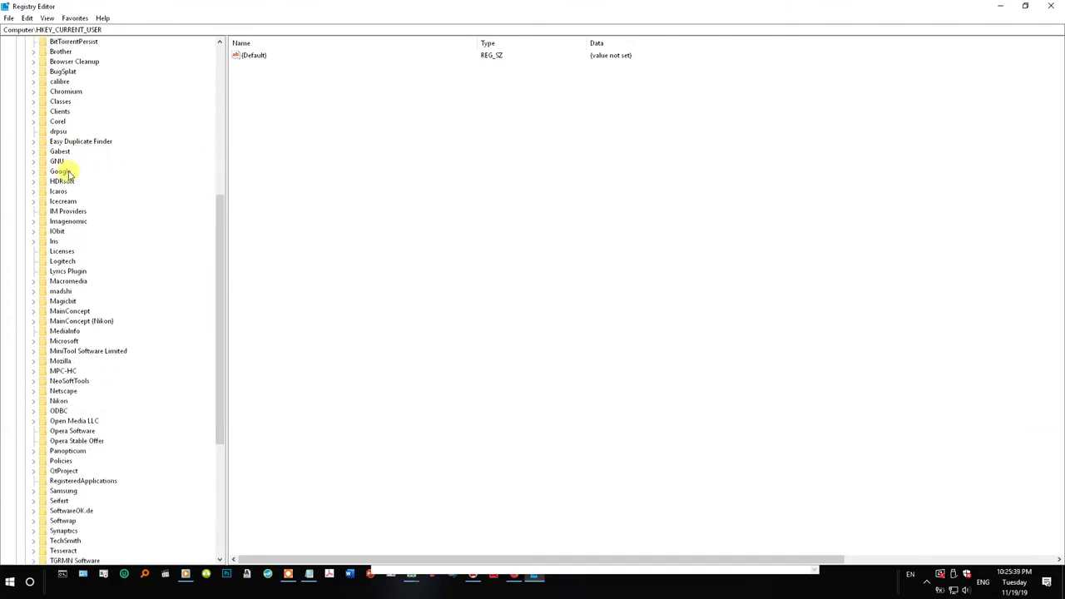
pyautogui.click(64, 341)
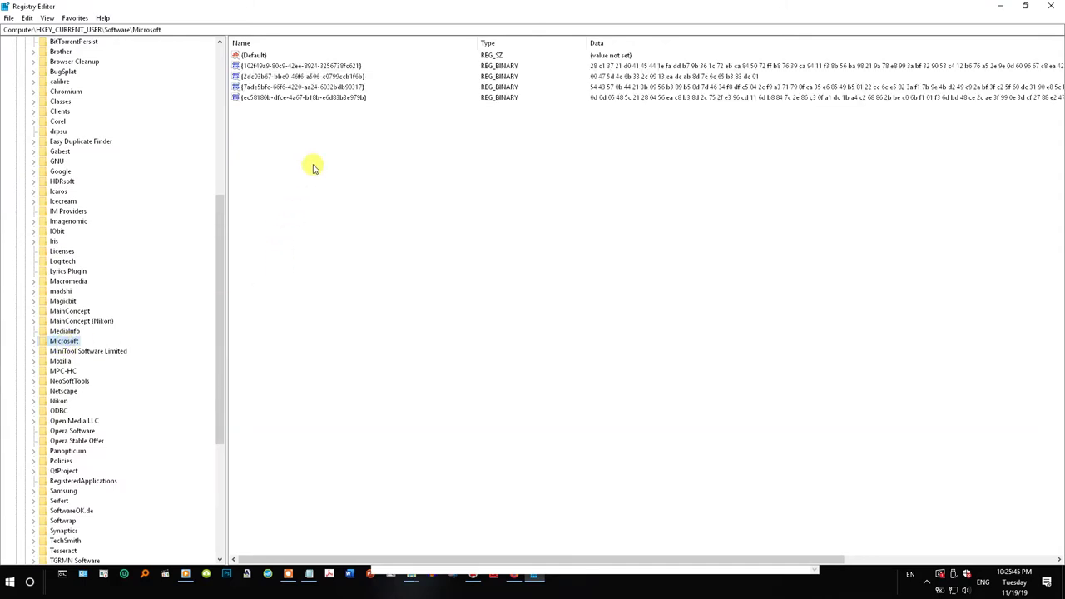
pyautogui.click(34, 341)
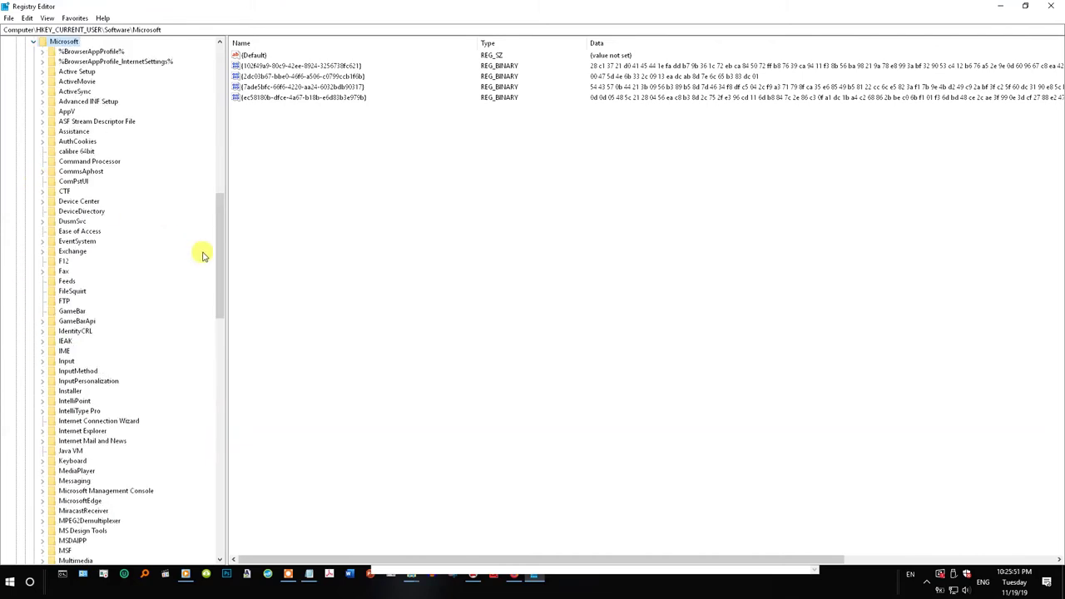
pyautogui.moveTo(218, 249); pyautogui.dragTo(219, 273)
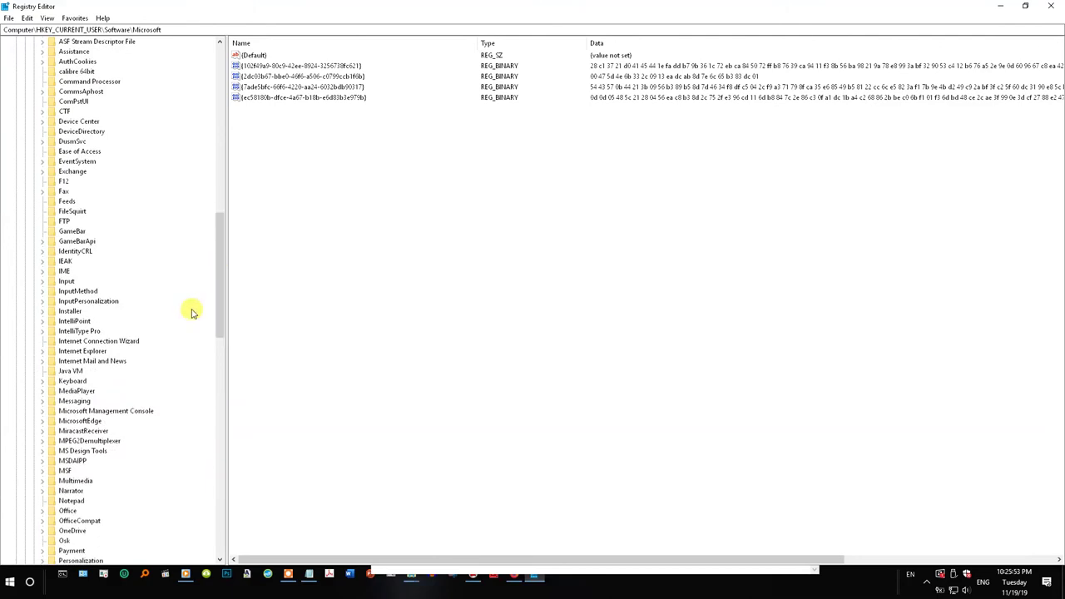
pyautogui.click(42, 391)
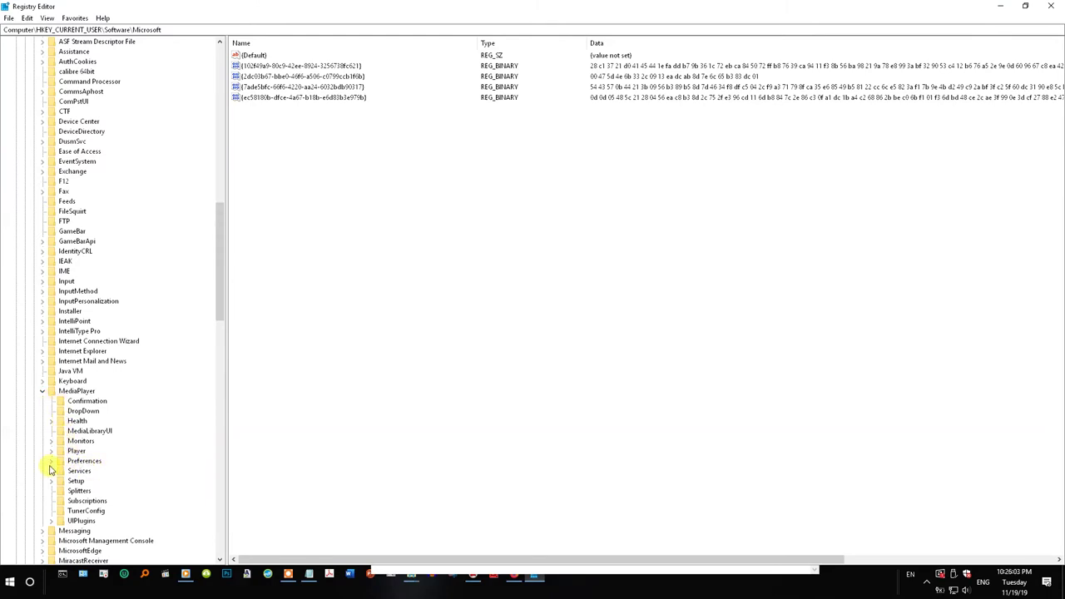
pyautogui.click(79, 462)
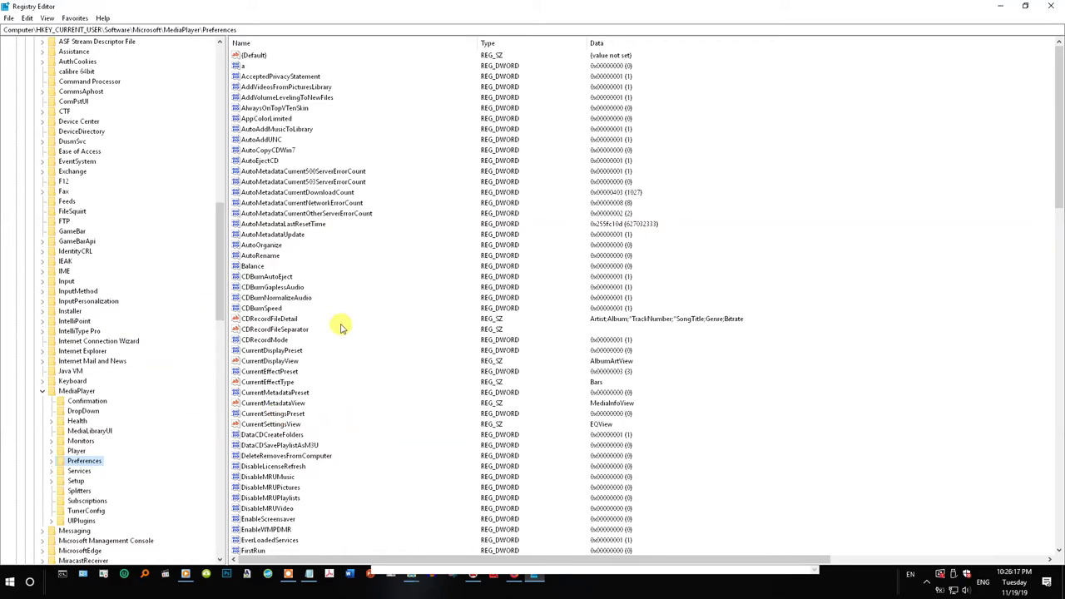
pyautogui.scroll(-7, 340, 325)
pyautogui.scroll(-3, 340, 325)
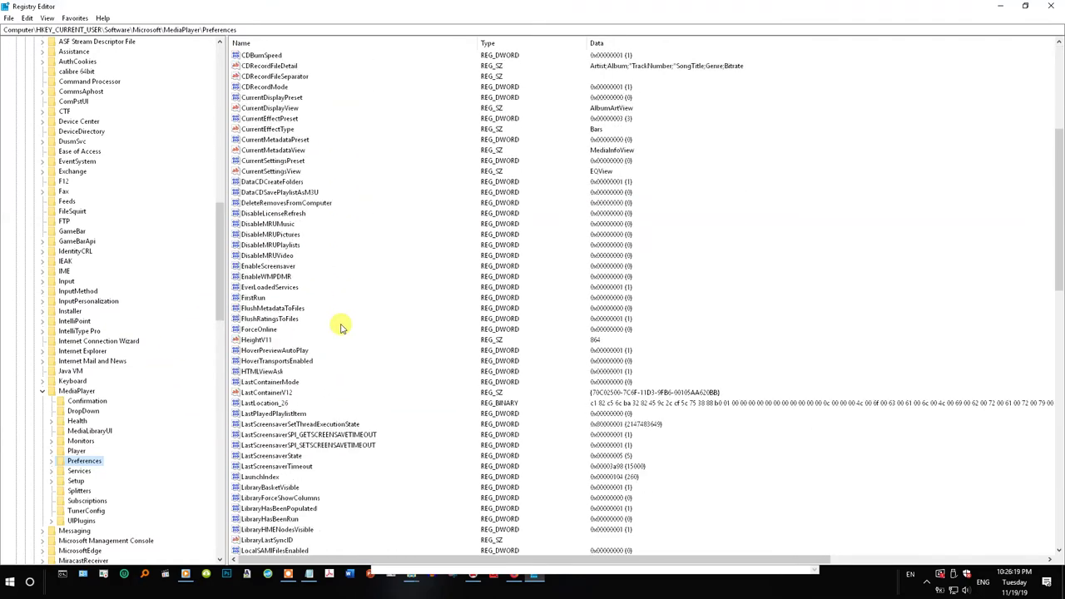
pyautogui.scroll(-3, 341, 326)
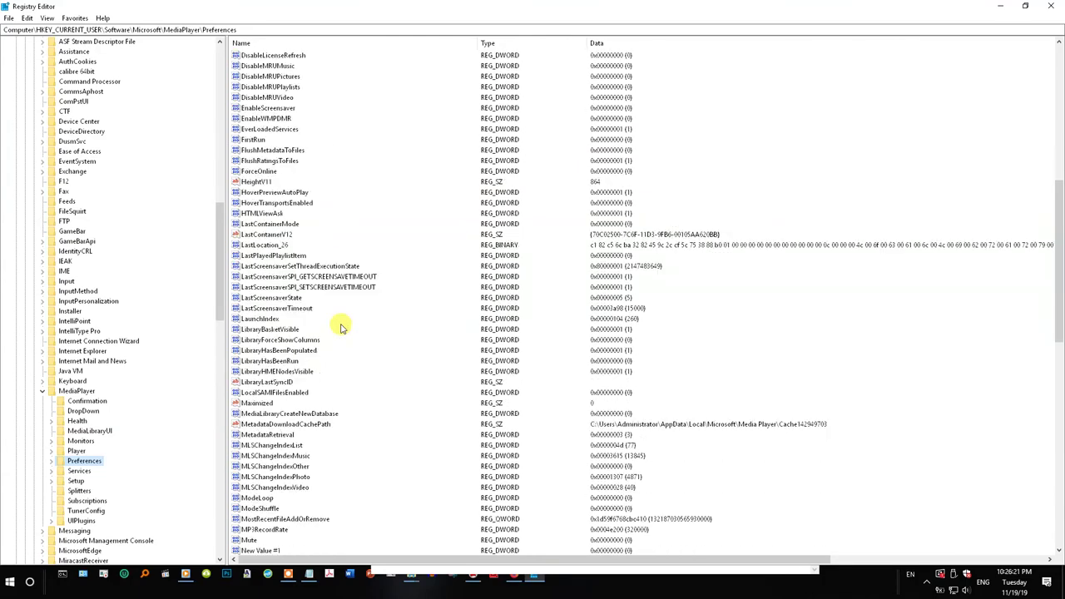
pyautogui.scroll(-9, 340, 325)
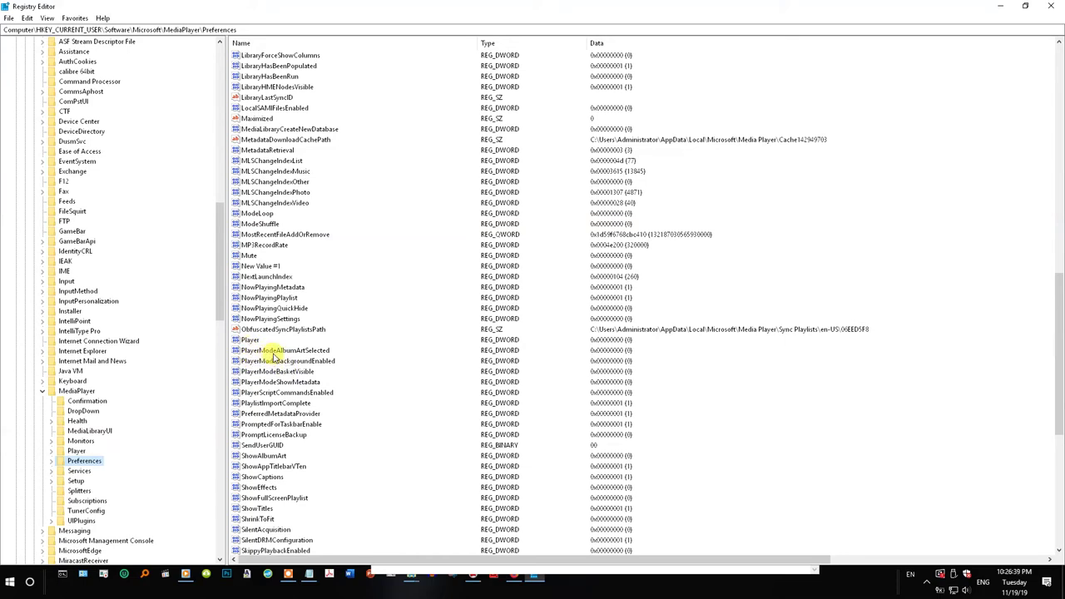
pyautogui.rightClick(343, 282)
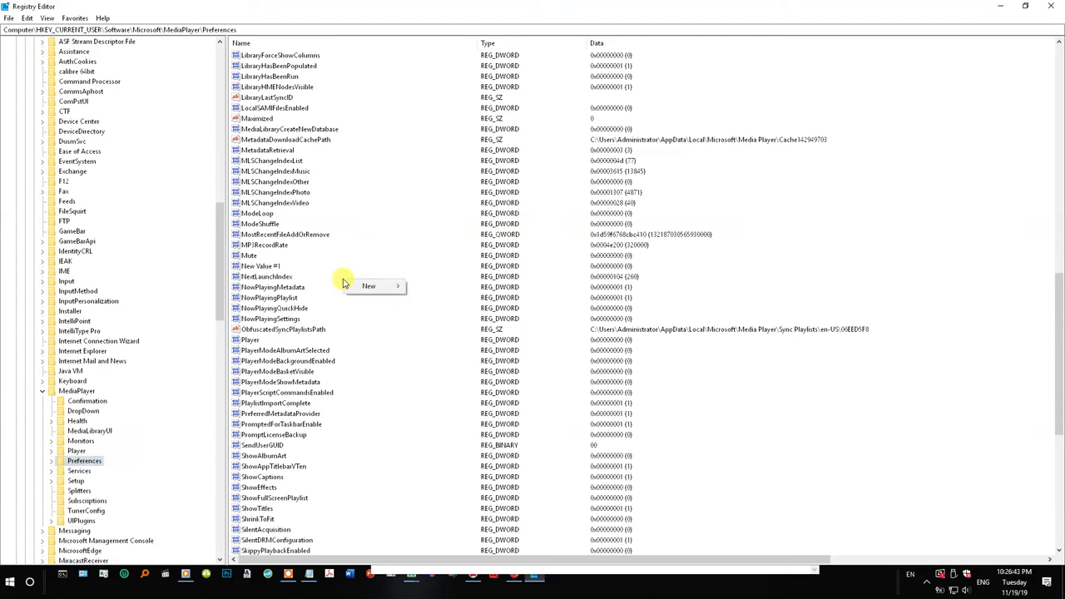
pyautogui.moveTo(352, 286)
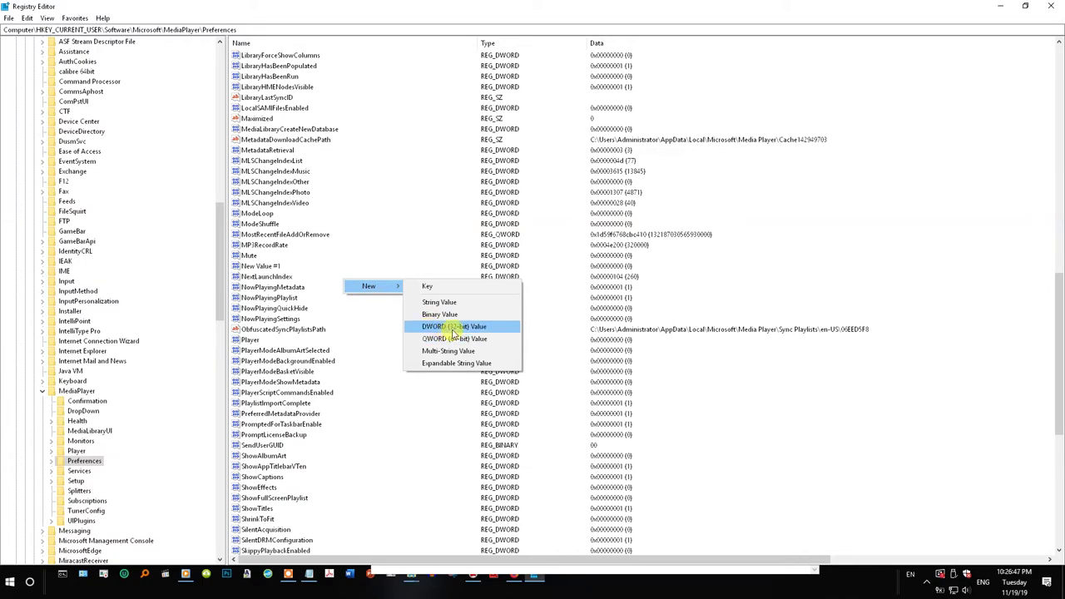
pyautogui.click(349, 387)
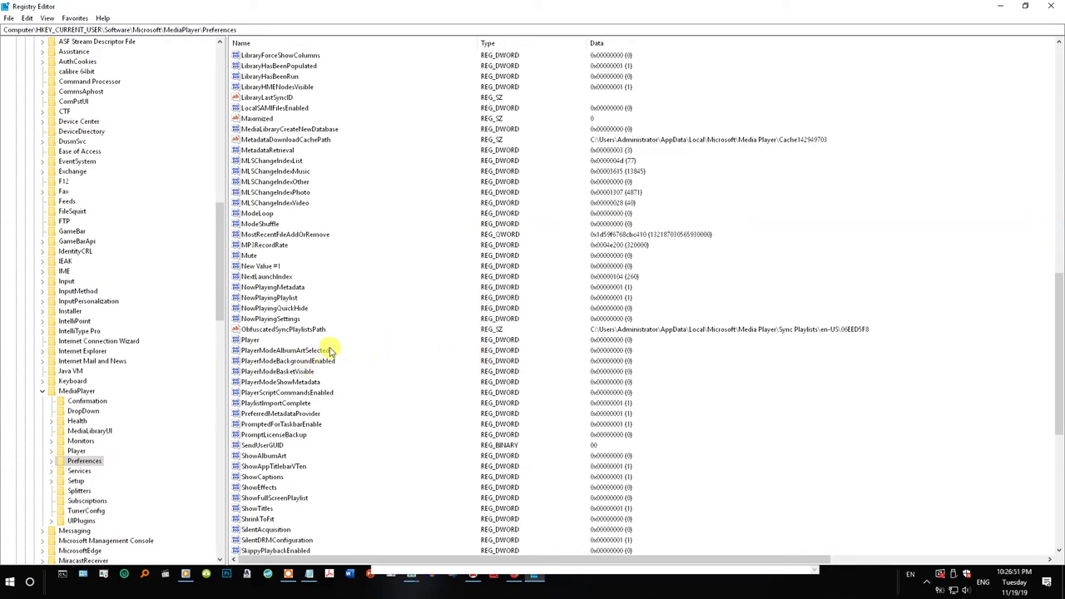
# Create a new DWORD (32-bit) value in the MediaPlayer Preferences key
pyautogui.rightClick(338, 293)
pyautogui.moveTo(359, 302)
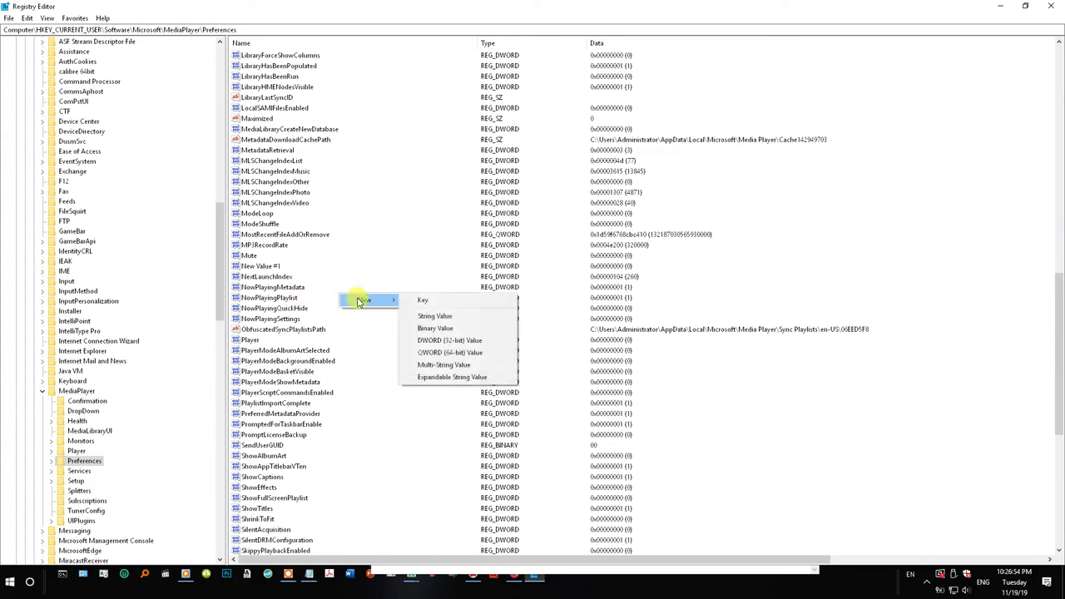
pyautogui.click(431, 340)
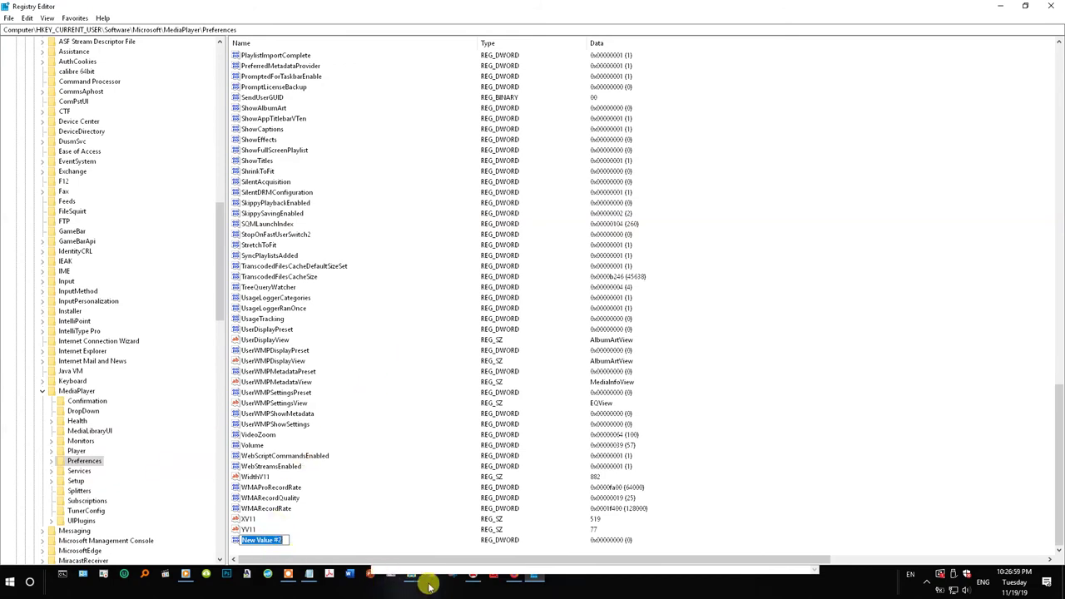
# Switch to Notepad, add the value name PlayerModeAlbumArtSelected on a new line below regedit, and minimize the note
pyautogui.click(308, 575)
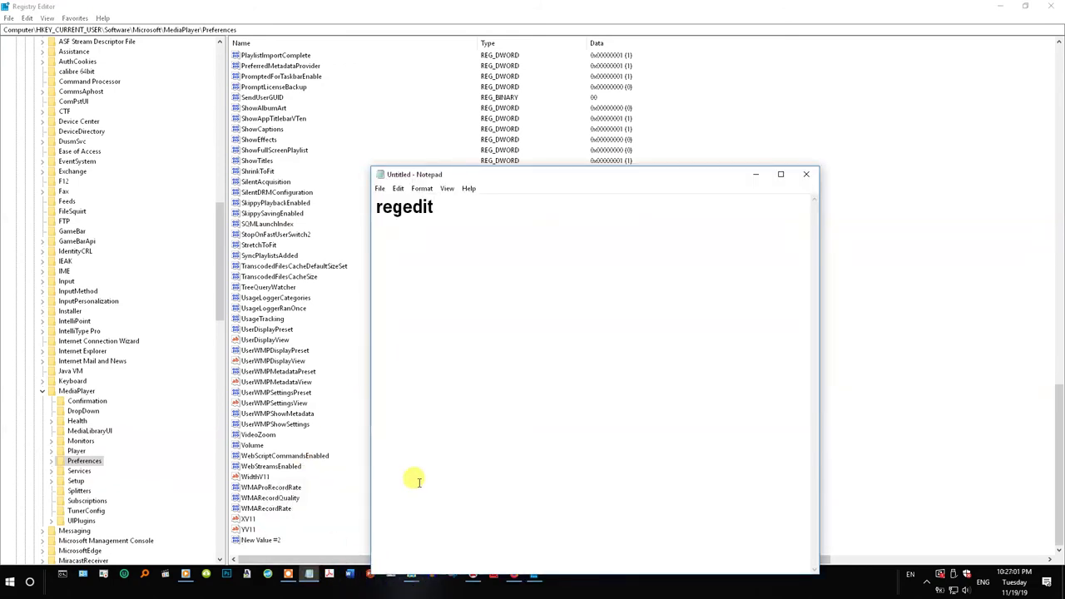
pyautogui.press('Return')
pyautogui.write('PlayerMo')
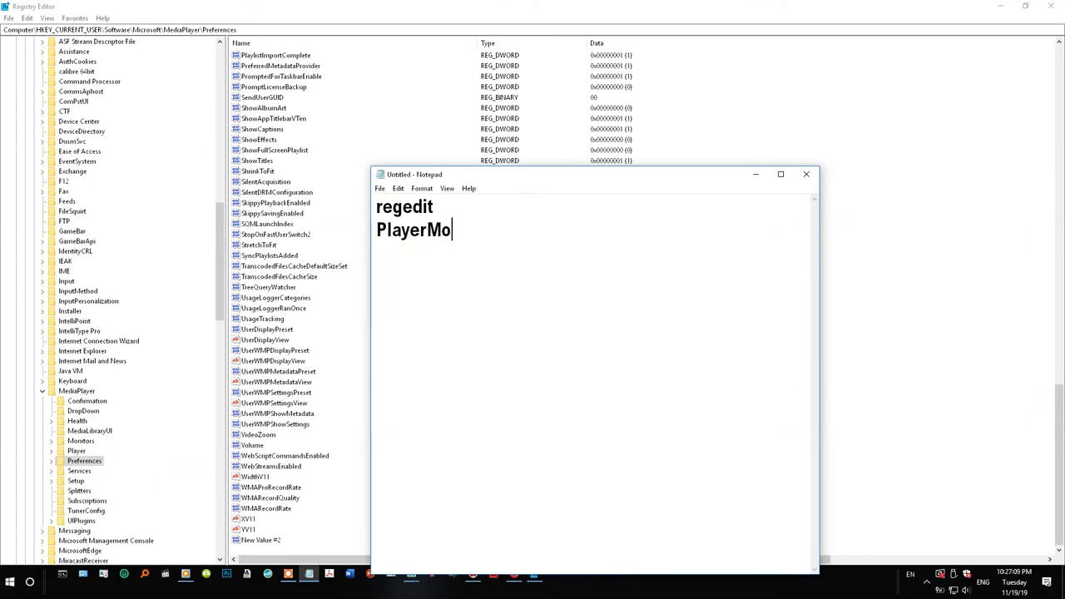
pyautogui.write('deAlbumA')
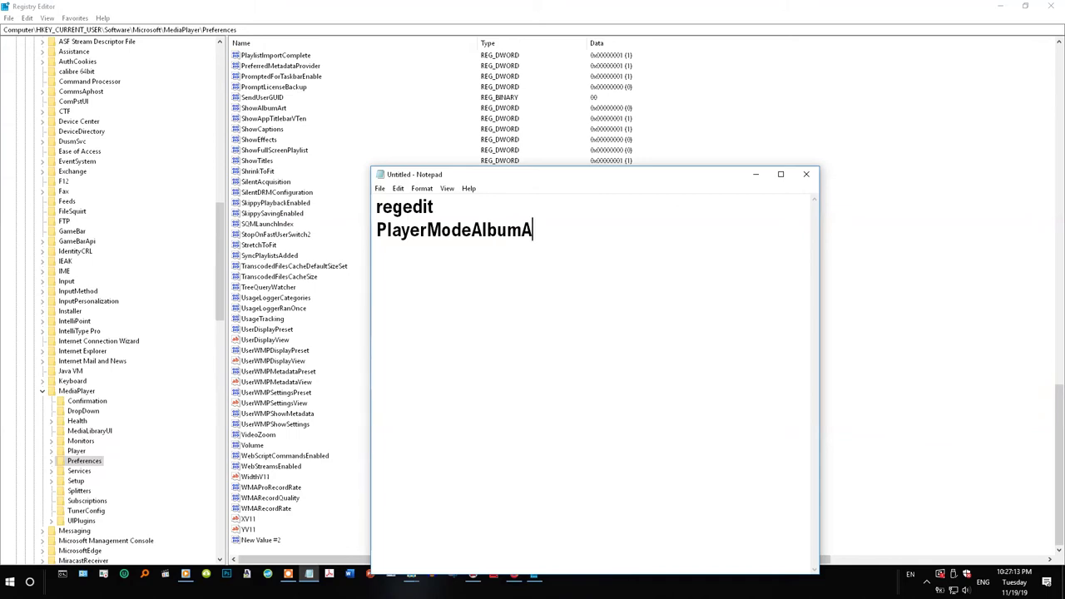
pyautogui.write('rtSelected')
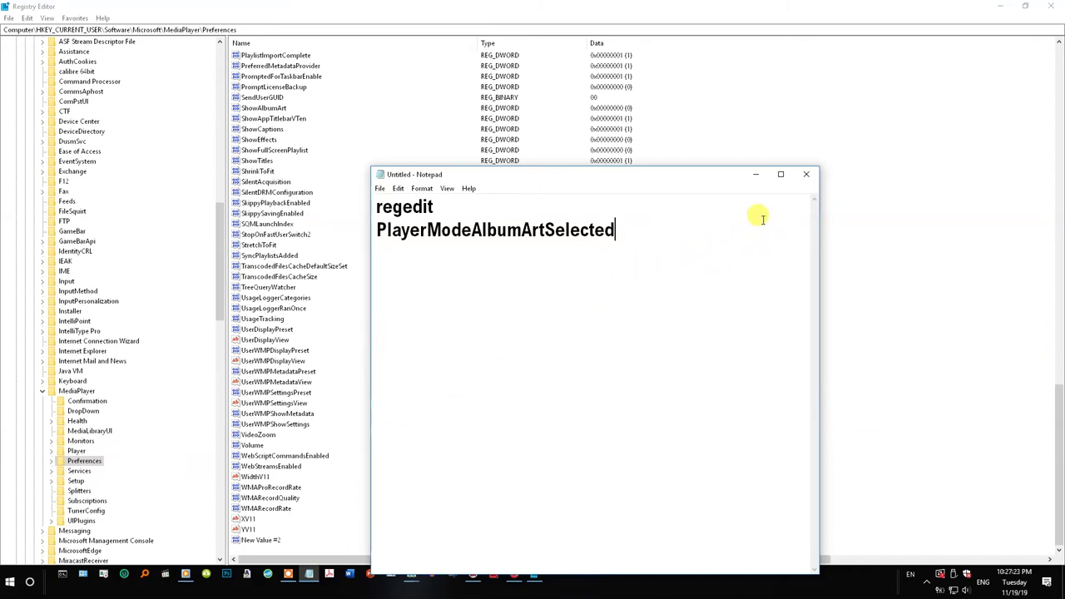
pyautogui.click(754, 175)
# Find and select the existing PlayerModeAlbumArtSelected value in the Preferences key
pyautogui.click(272, 541)
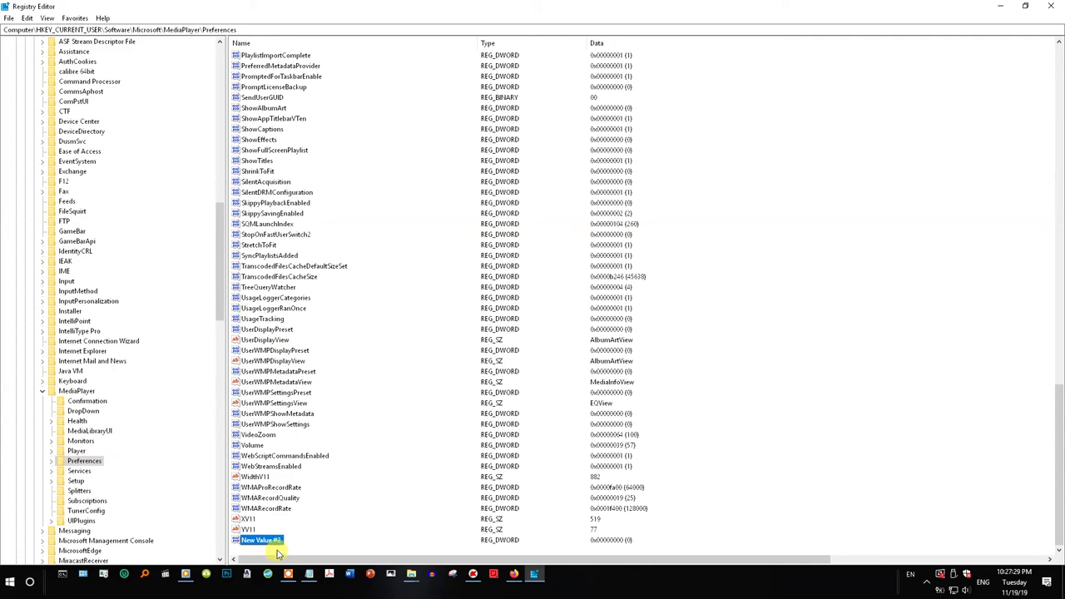
pyautogui.scroll(12, 362, 504)
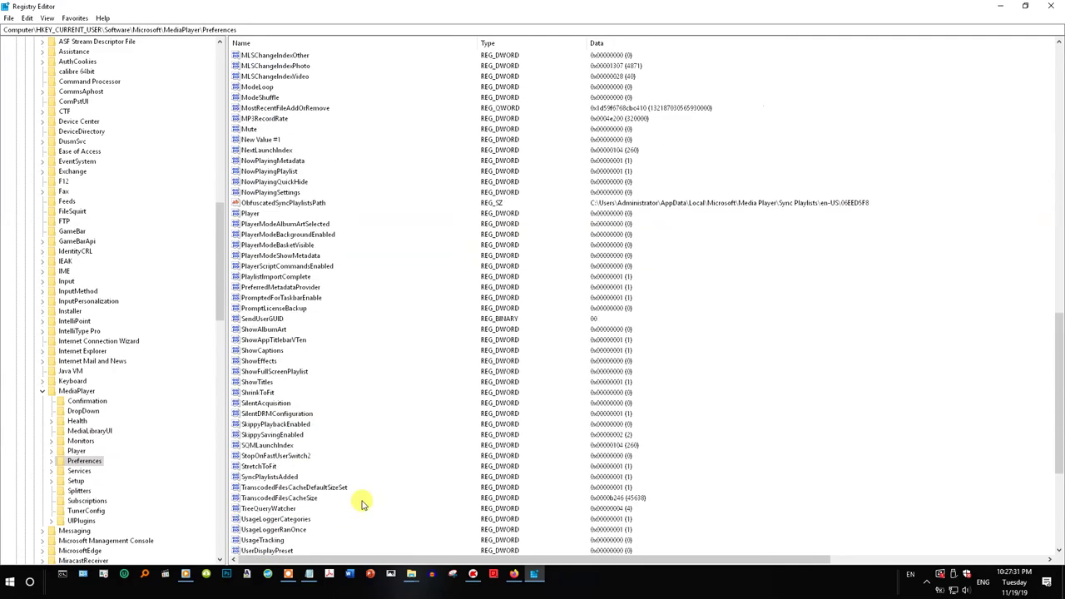
pyautogui.scroll(5, 362, 504)
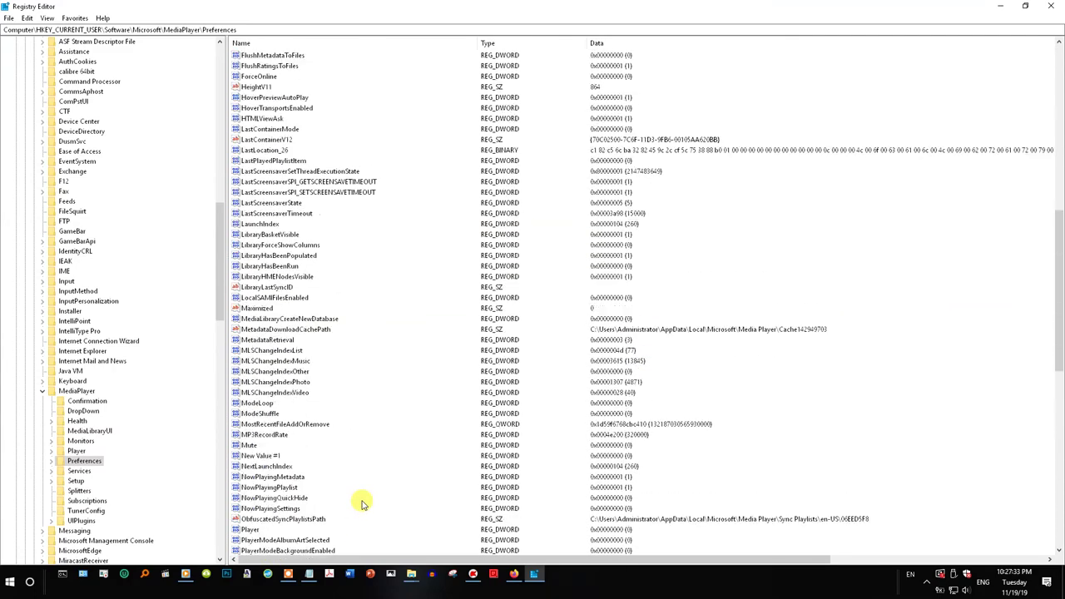
pyautogui.scroll(-2, 362, 504)
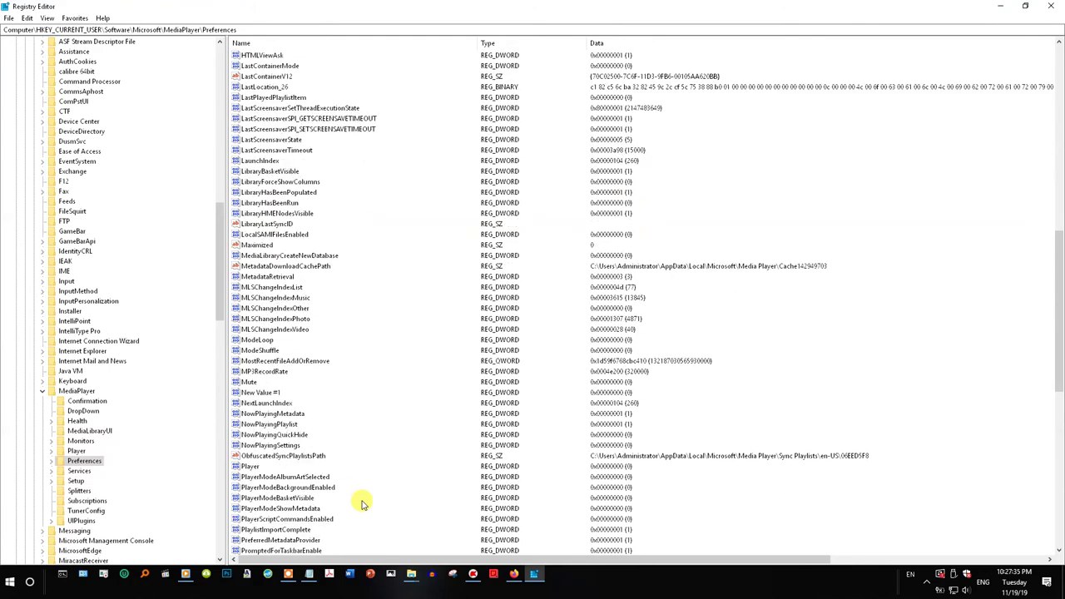
pyautogui.click(301, 475)
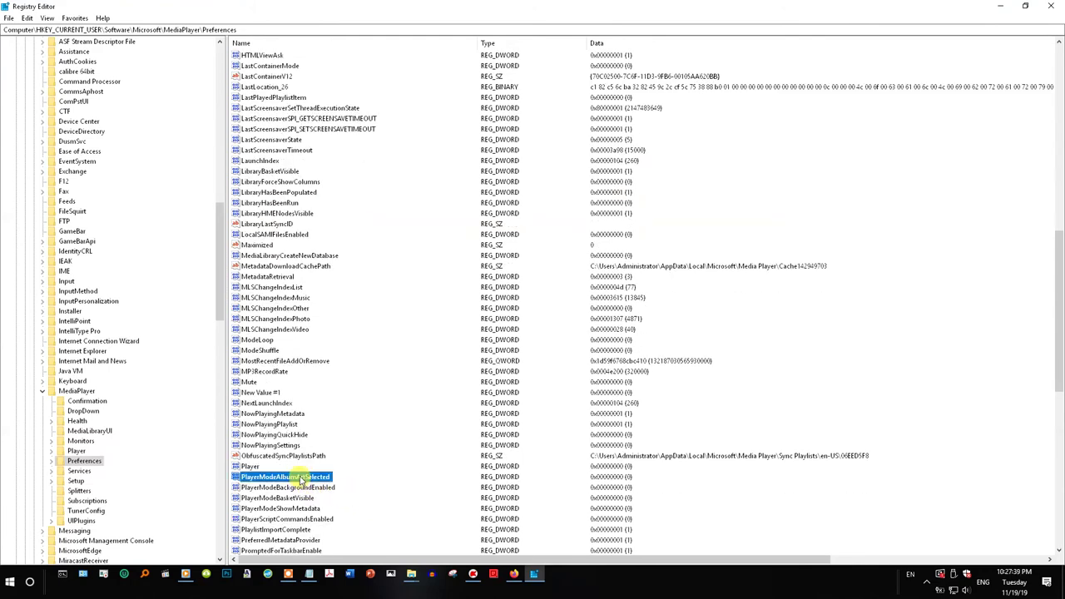
# Open the PlayerModeAlbumArtSelected value for editing and confirm it with value data 0 in hexadecimal base
pyautogui.rightClick(301, 477)
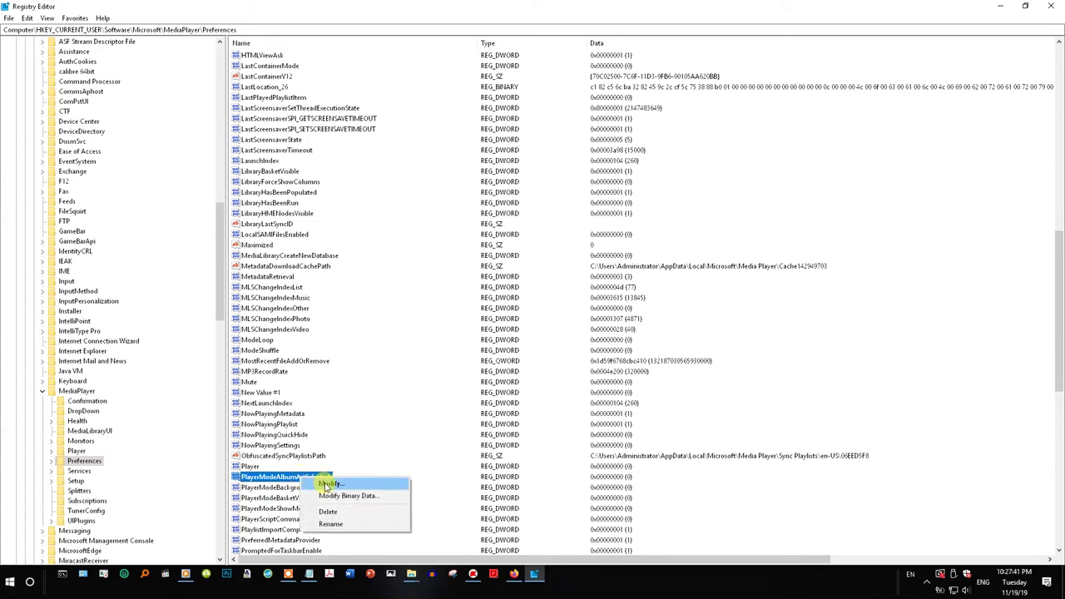
pyautogui.click(327, 485)
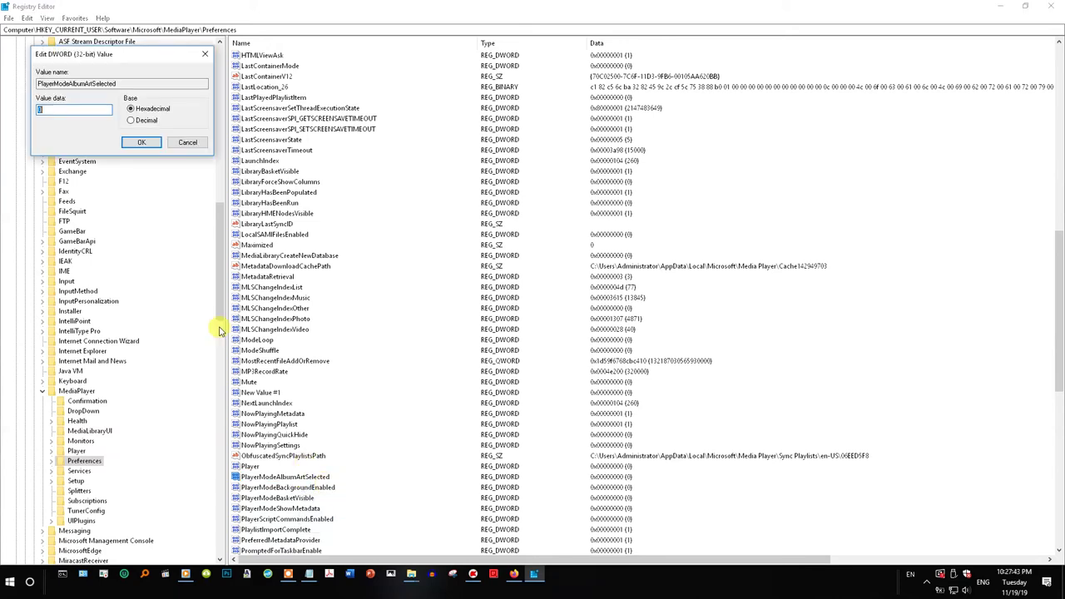
pyautogui.moveTo(382, 324); pyautogui.dragTo(423, 331)
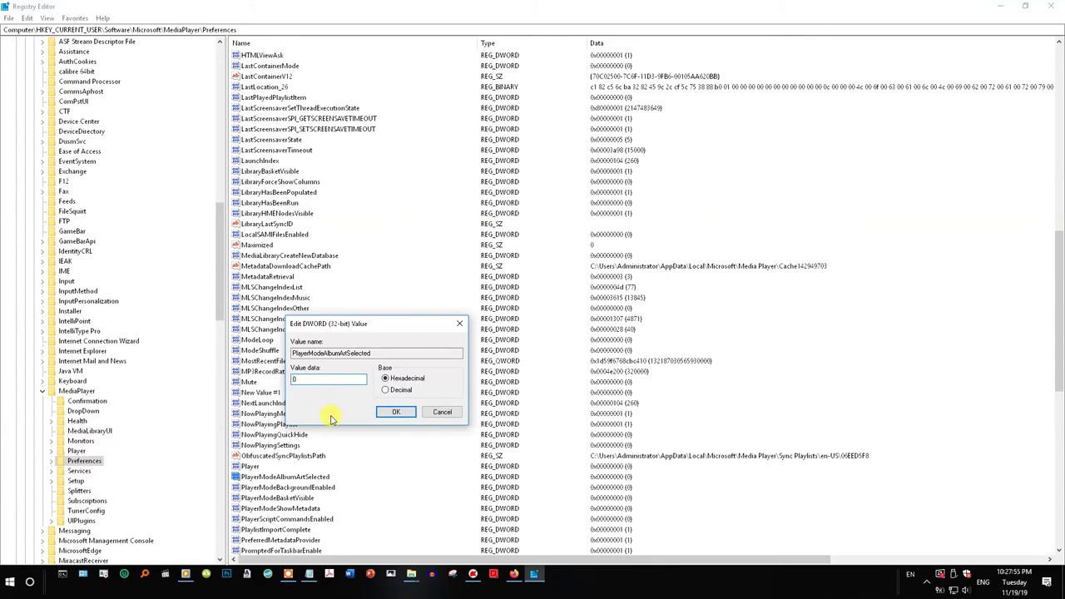
pyautogui.click(397, 412)
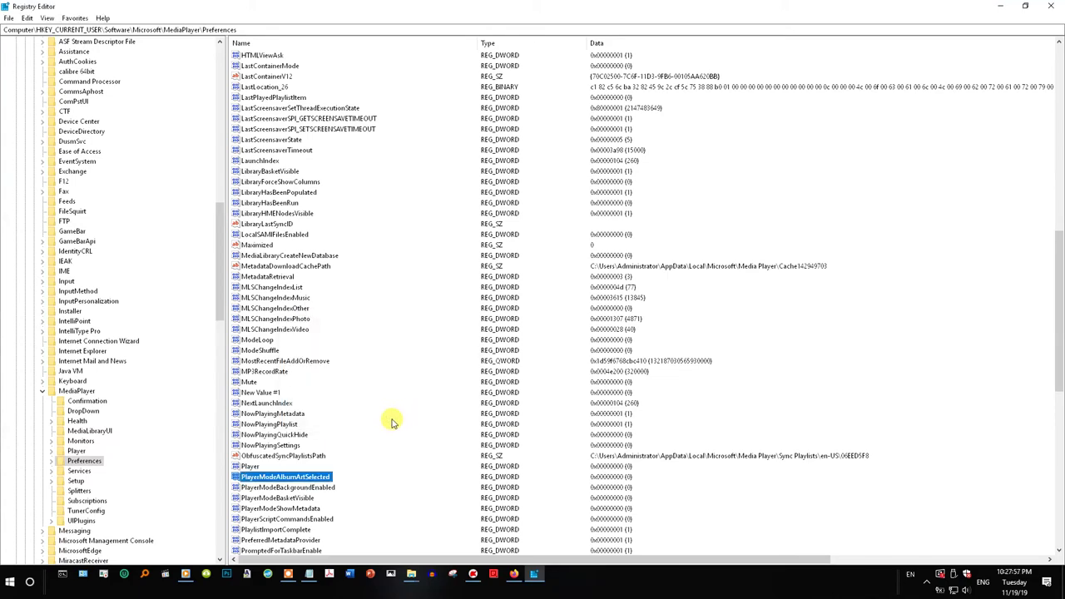
# Find the ShowAlbumArt value in the Preferences key, open it for editing and confirm it with value data 0
pyautogui.scroll(-3, 393, 422)
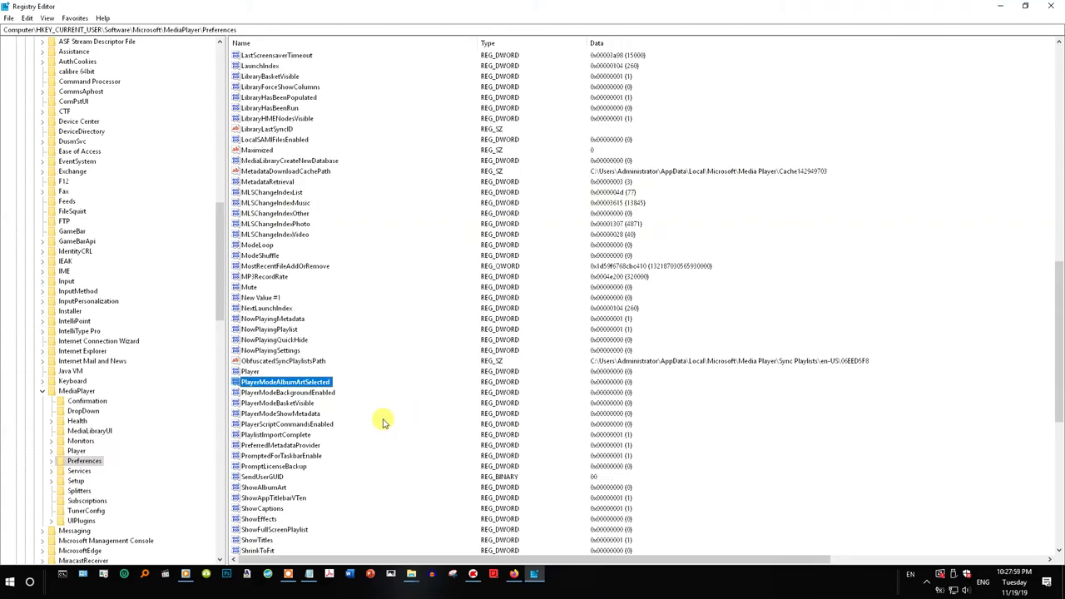
pyautogui.scroll(-1, 384, 422)
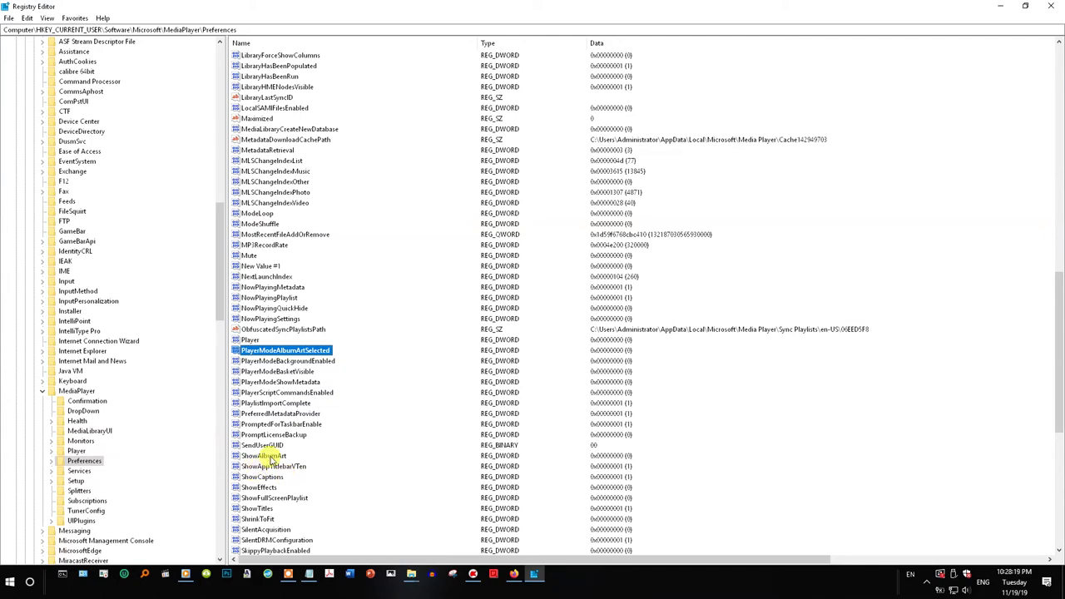
pyautogui.click(273, 456)
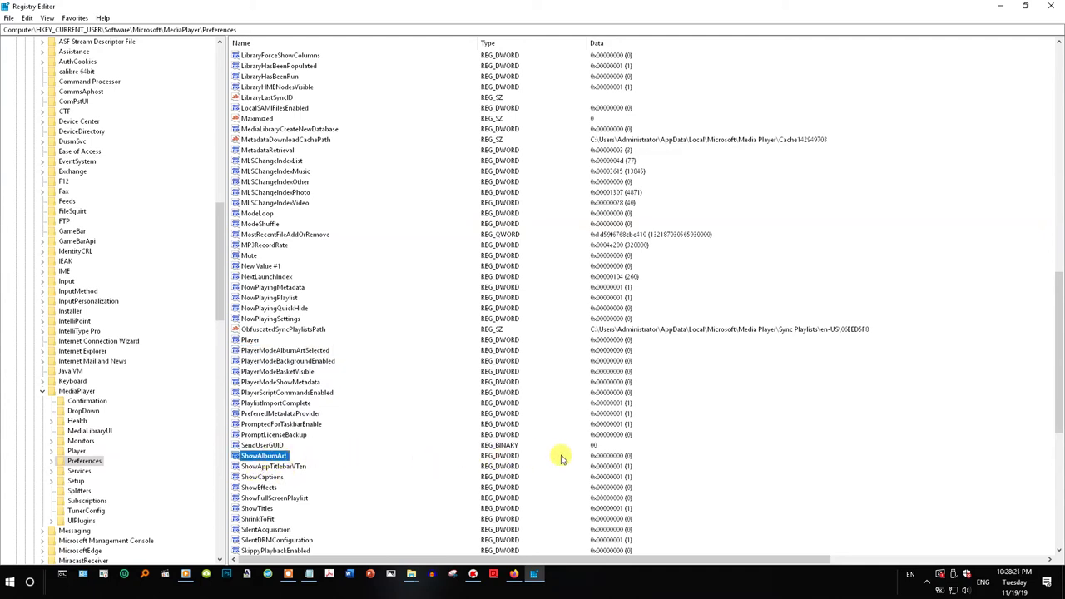
pyautogui.rightClick(281, 456)
pyautogui.click(304, 464)
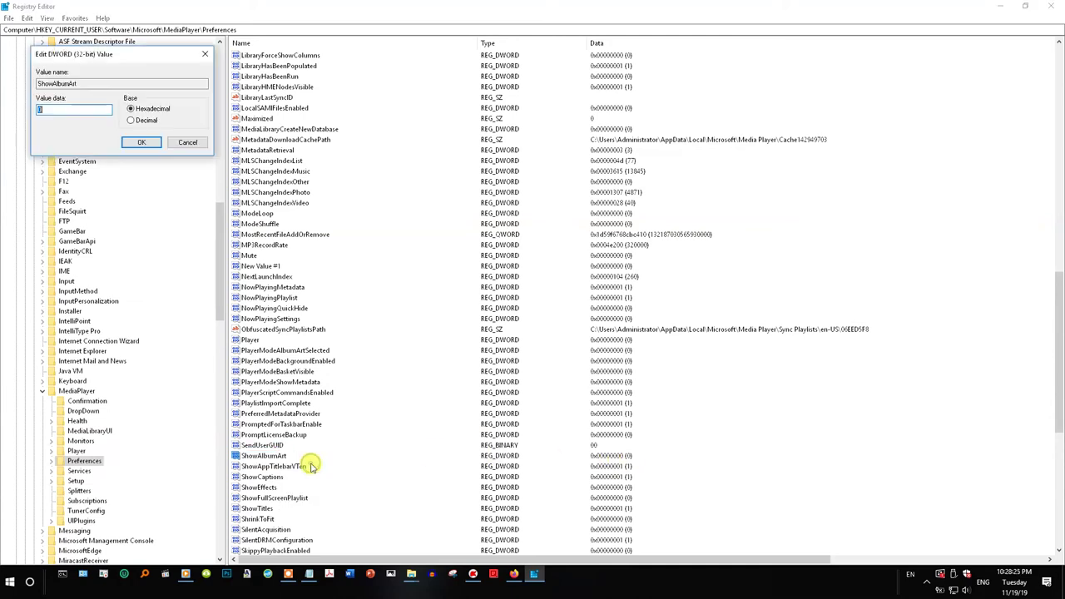
pyautogui.moveTo(100, 52); pyautogui.dragTo(387, 275)
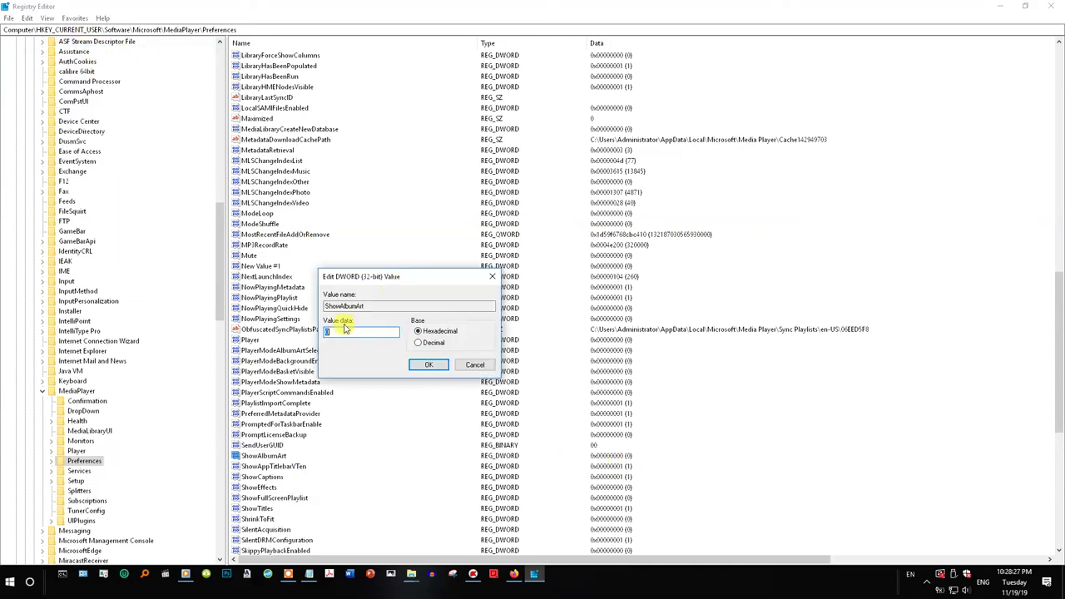
pyautogui.click(428, 364)
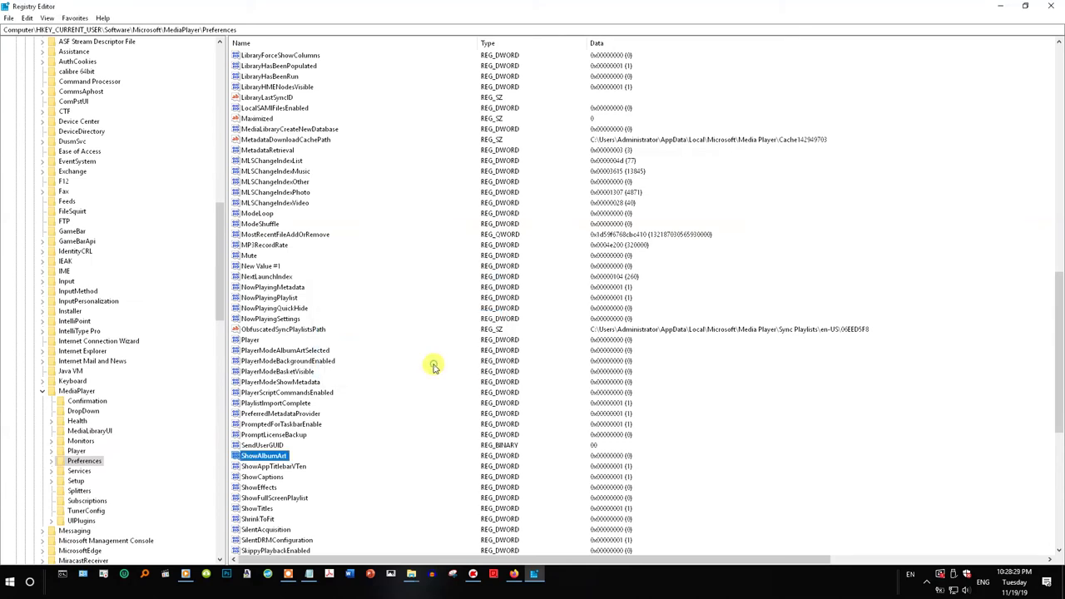
# Collapse the MediaPlayer key and exit the Registry Editor
pyautogui.click(43, 393)
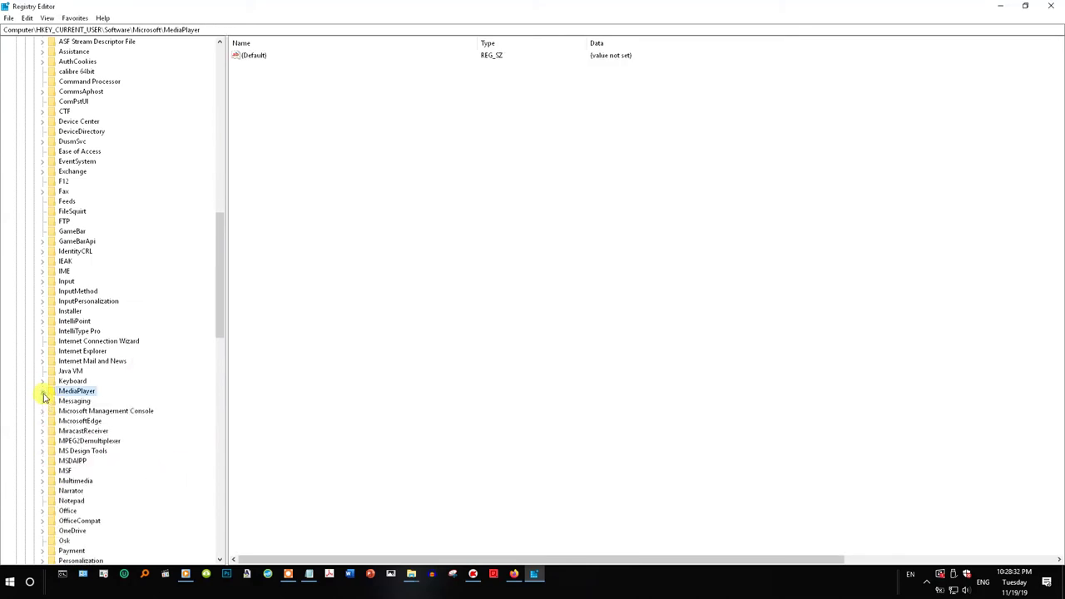
pyautogui.click(10, 18)
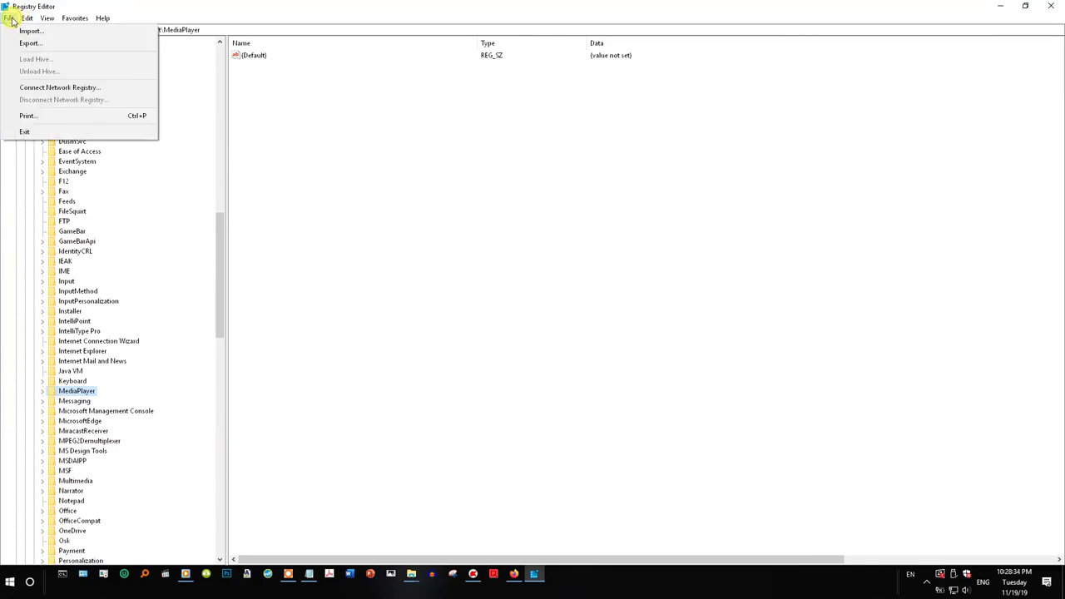
pyautogui.click(24, 134)
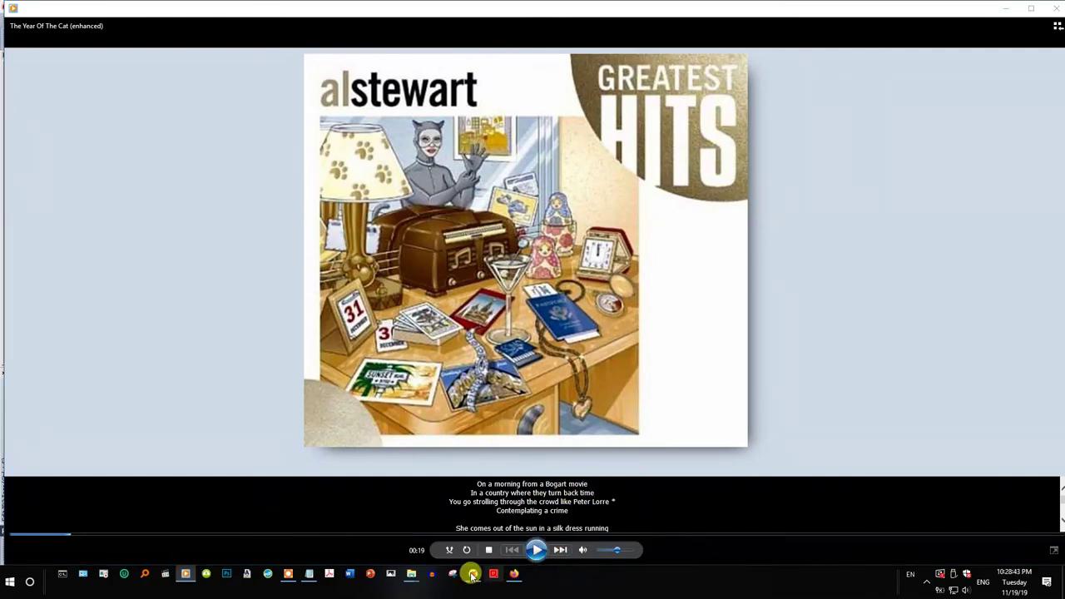
# Switch to the _Unprocessed music folder in File Explorer and play Alan Parsons - The Turn of a Friendly Card (Part Two) to check its lyrics
pyautogui.moveTo(410, 580)
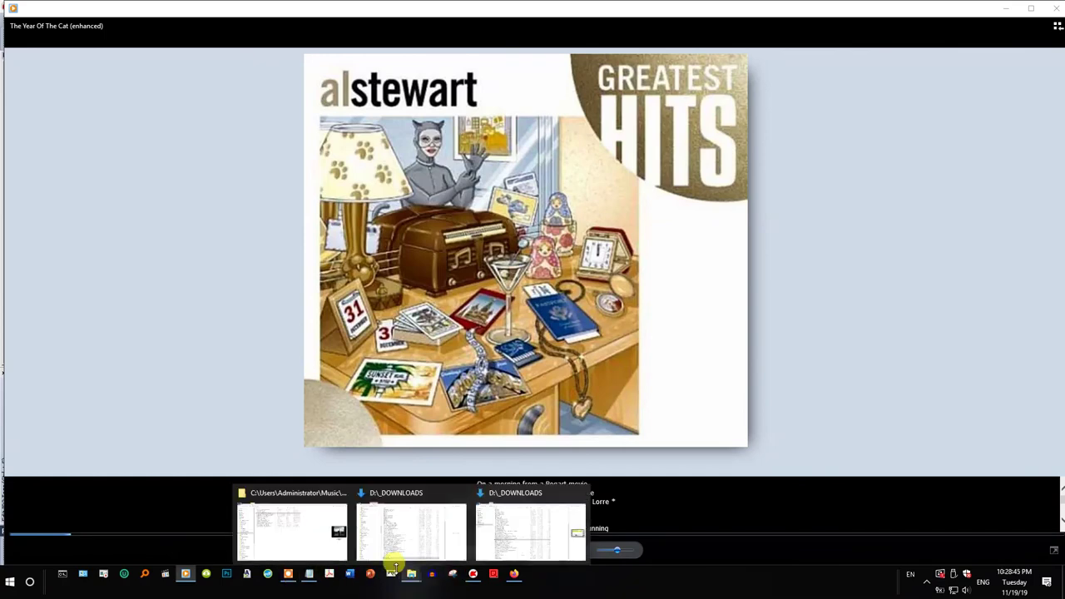
pyautogui.click(309, 545)
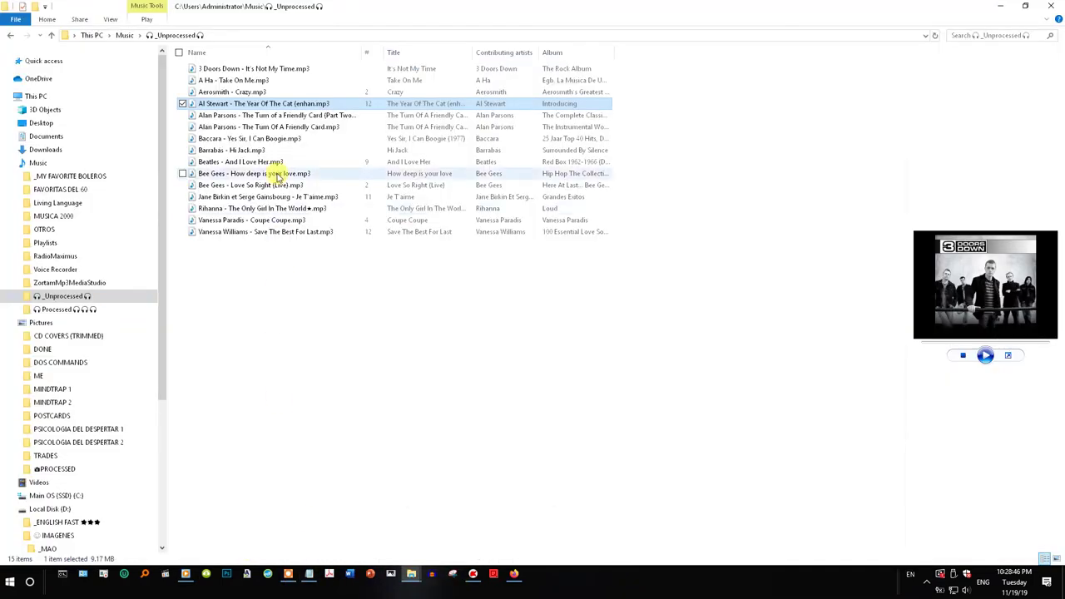
pyautogui.doubleClick(238, 116)
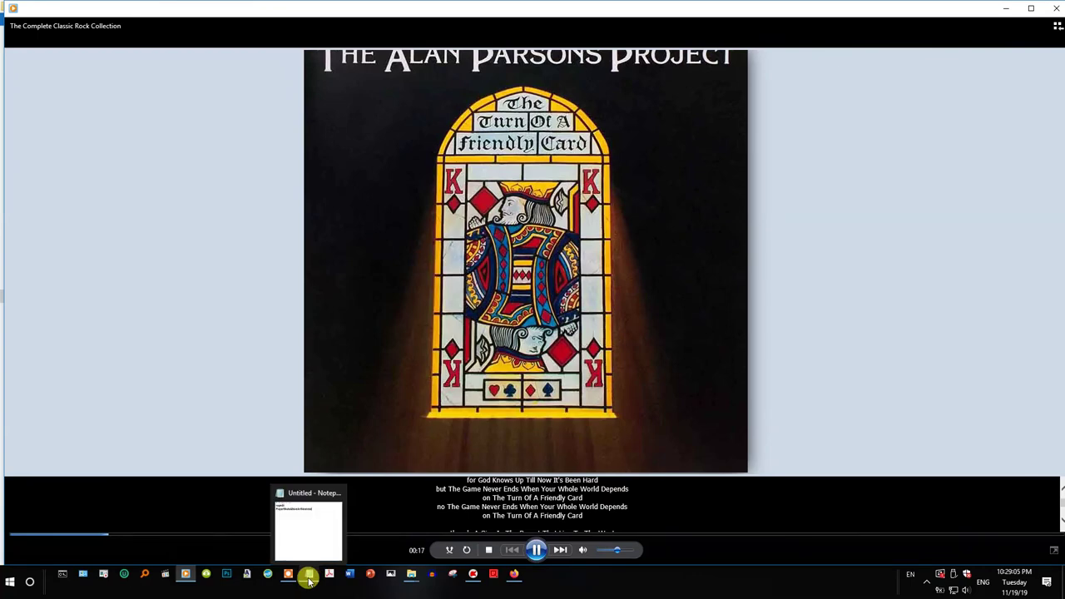
# Return to the _Unprocessed music folder, play Aerosmith - Crazy.mp3 to check its lyrics, and pause playback
pyautogui.moveTo(296, 576)
pyautogui.moveTo(405, 575)
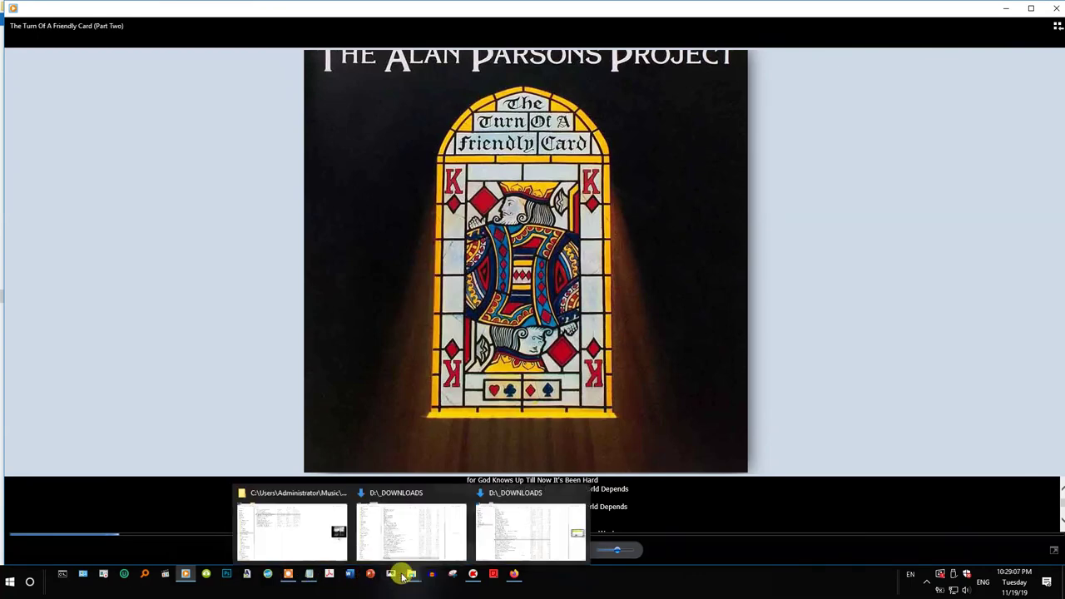
pyautogui.click(316, 551)
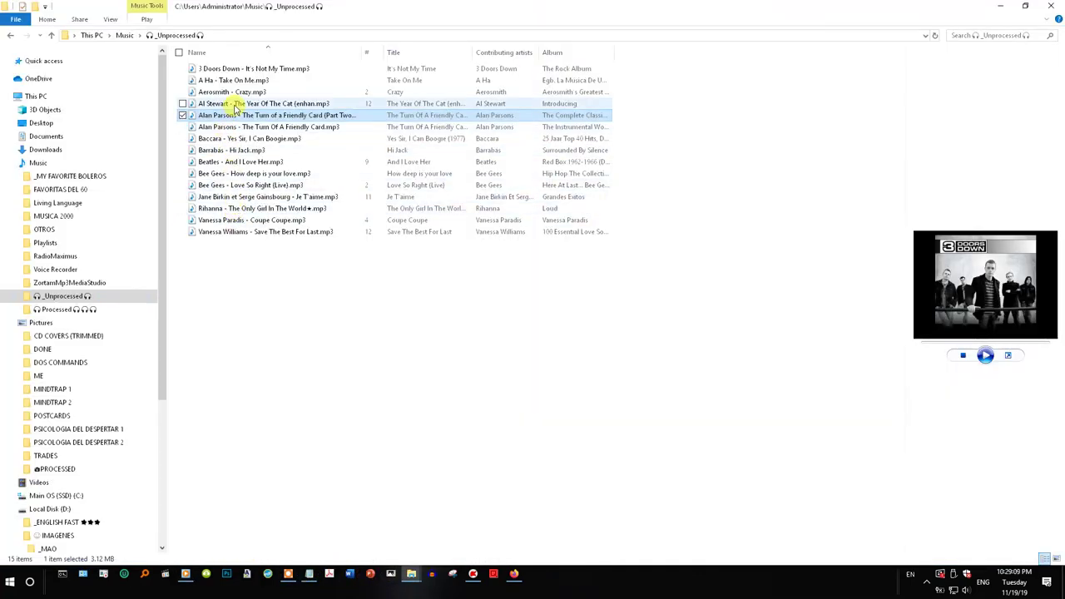
pyautogui.doubleClick(238, 92)
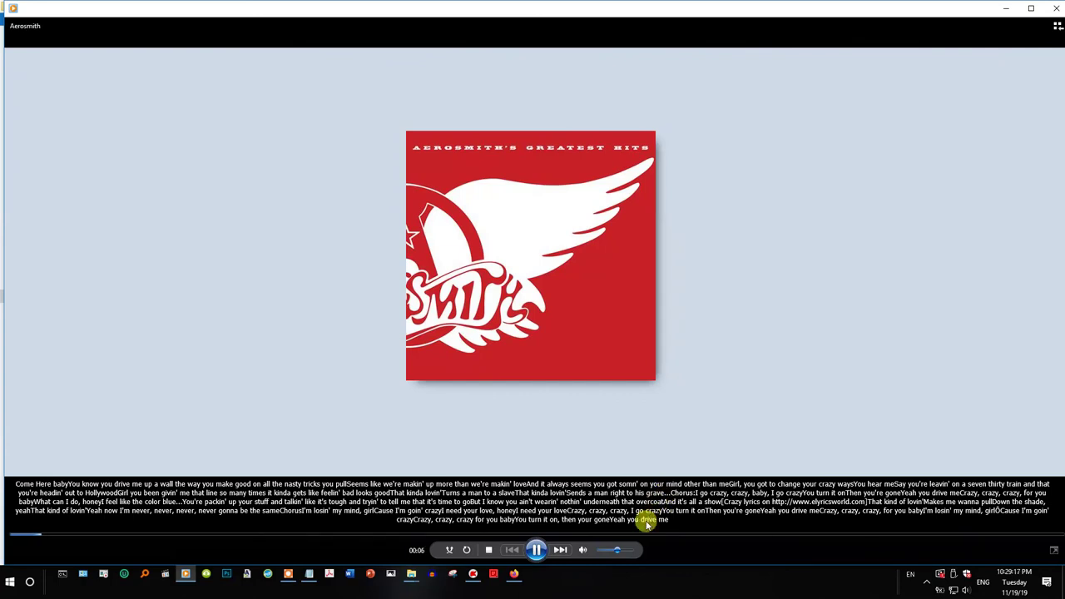
pyautogui.click(537, 550)
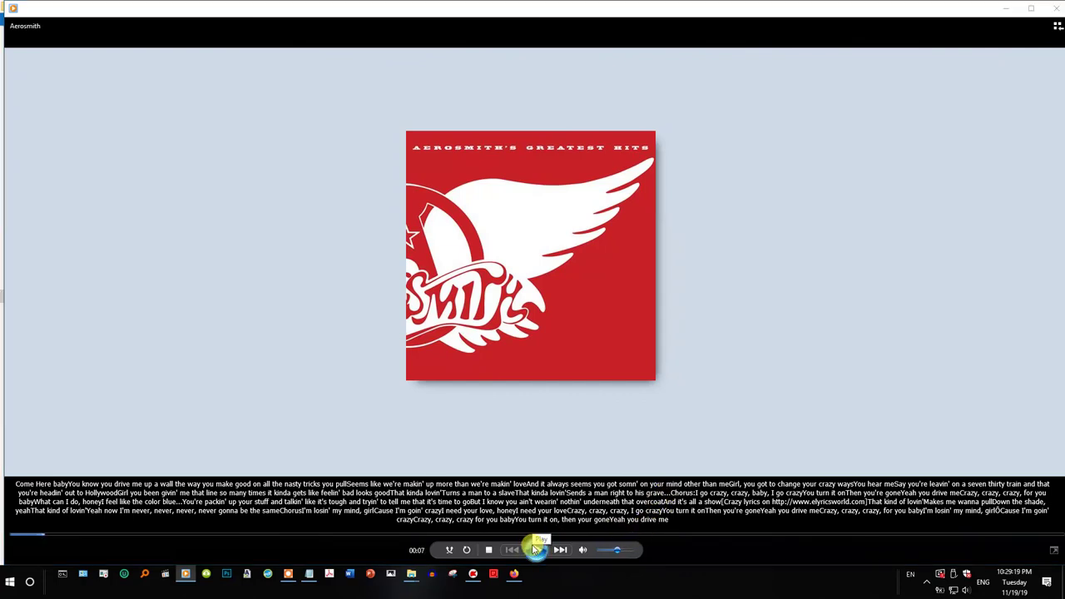